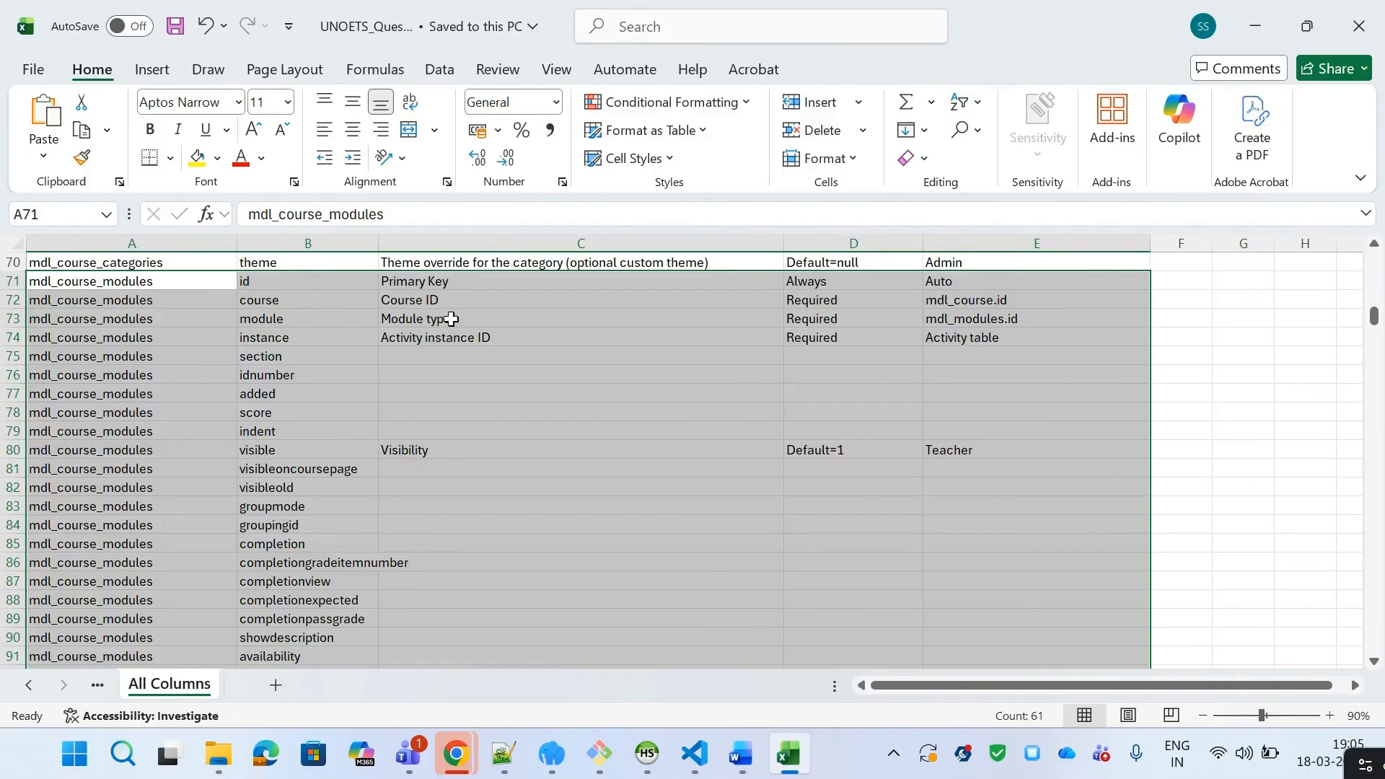
{"action": "left_click", "coordinate": [475, 279]}
{"action": "left_click_drag", "start_coordinate": [475, 280], "coordinate": [476, 337]}
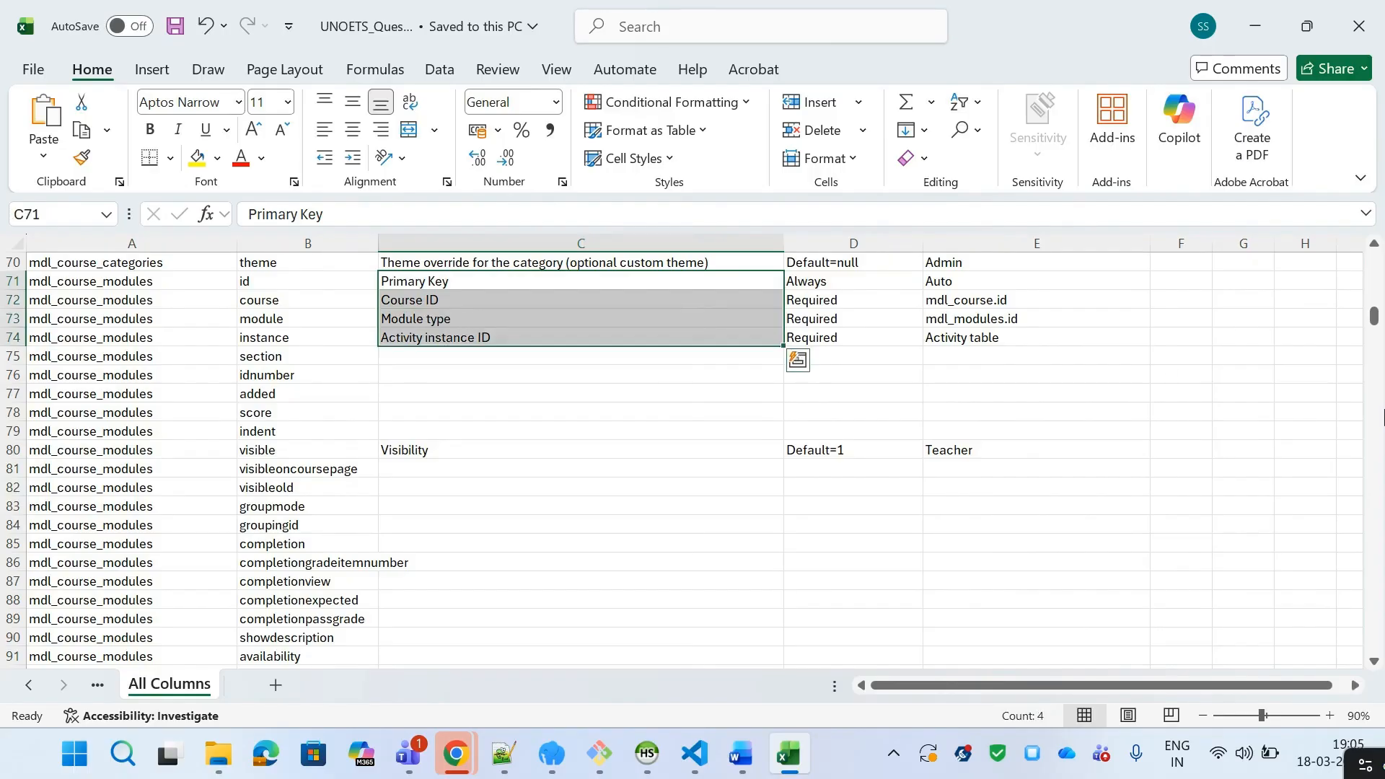
{"action": "left_click_drag", "start_coordinate": [124, 280], "coordinate": [260, 280]}
{"action": "left_click", "coordinate": [260, 280]}
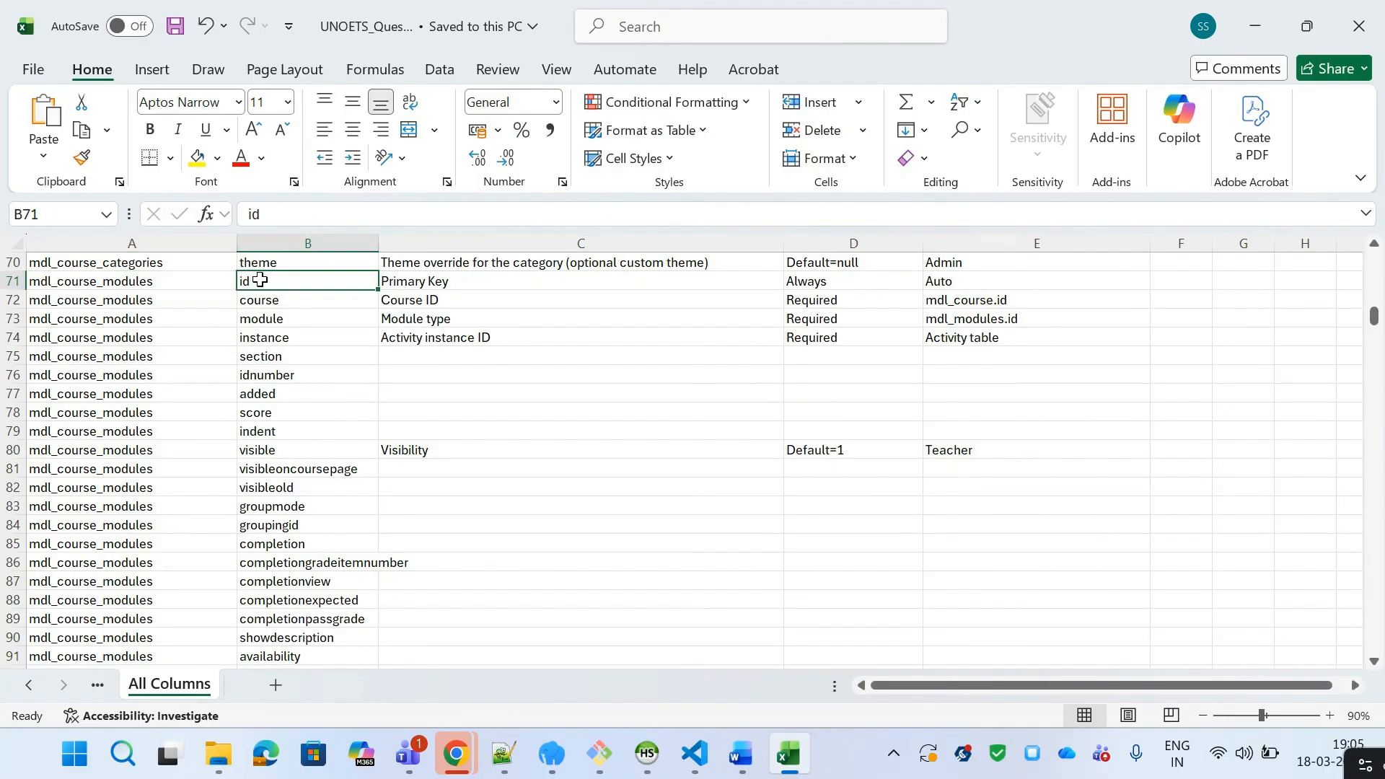
{"action": "left_click", "coordinate": [405, 281]}
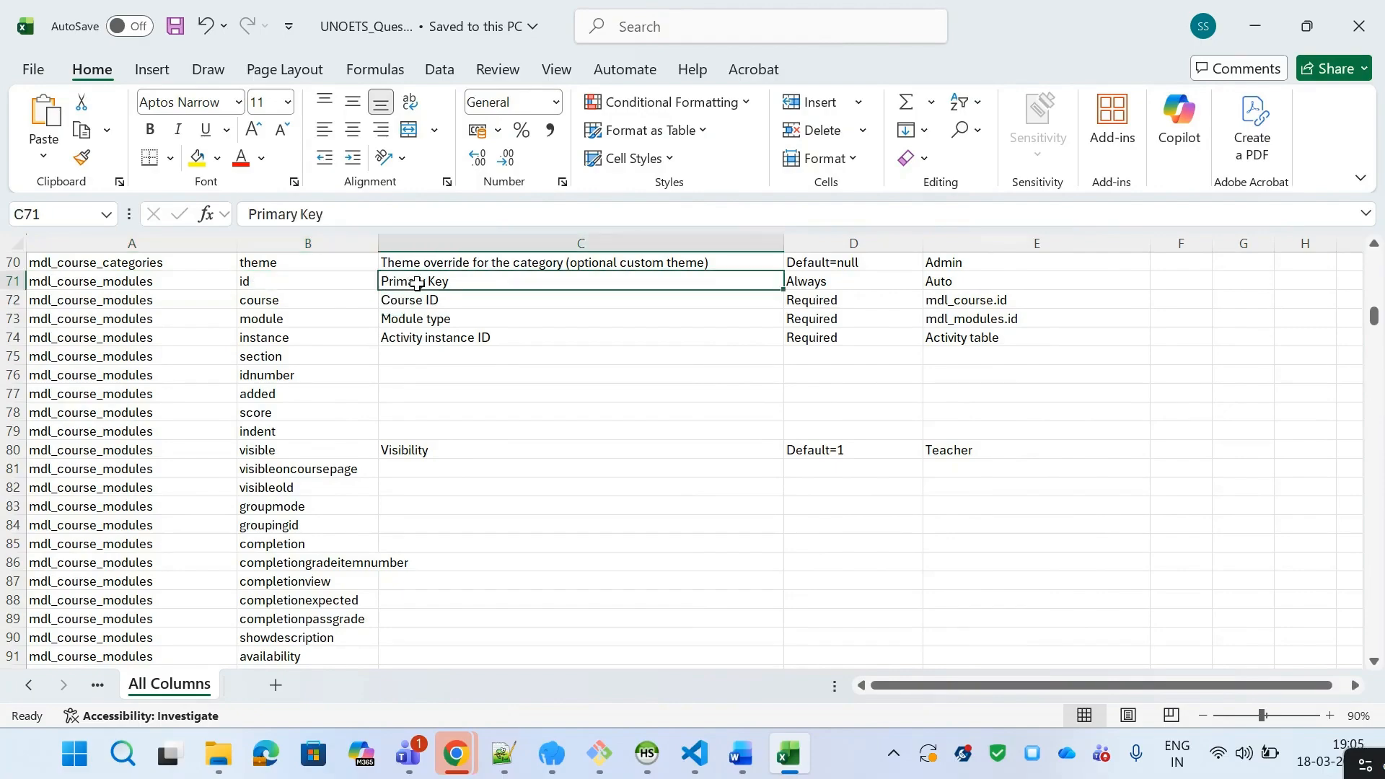
{"action": "left_click", "coordinate": [861, 288]}
{"action": "left_click", "coordinate": [859, 369]}
{"action": "left_click", "coordinate": [855, 453]}
{"action": "left_click_drag", "start_coordinate": [1009, 280], "coordinate": [987, 467]}
{"action": "left_click_drag", "start_coordinate": [80, 283], "coordinate": [846, 514]}
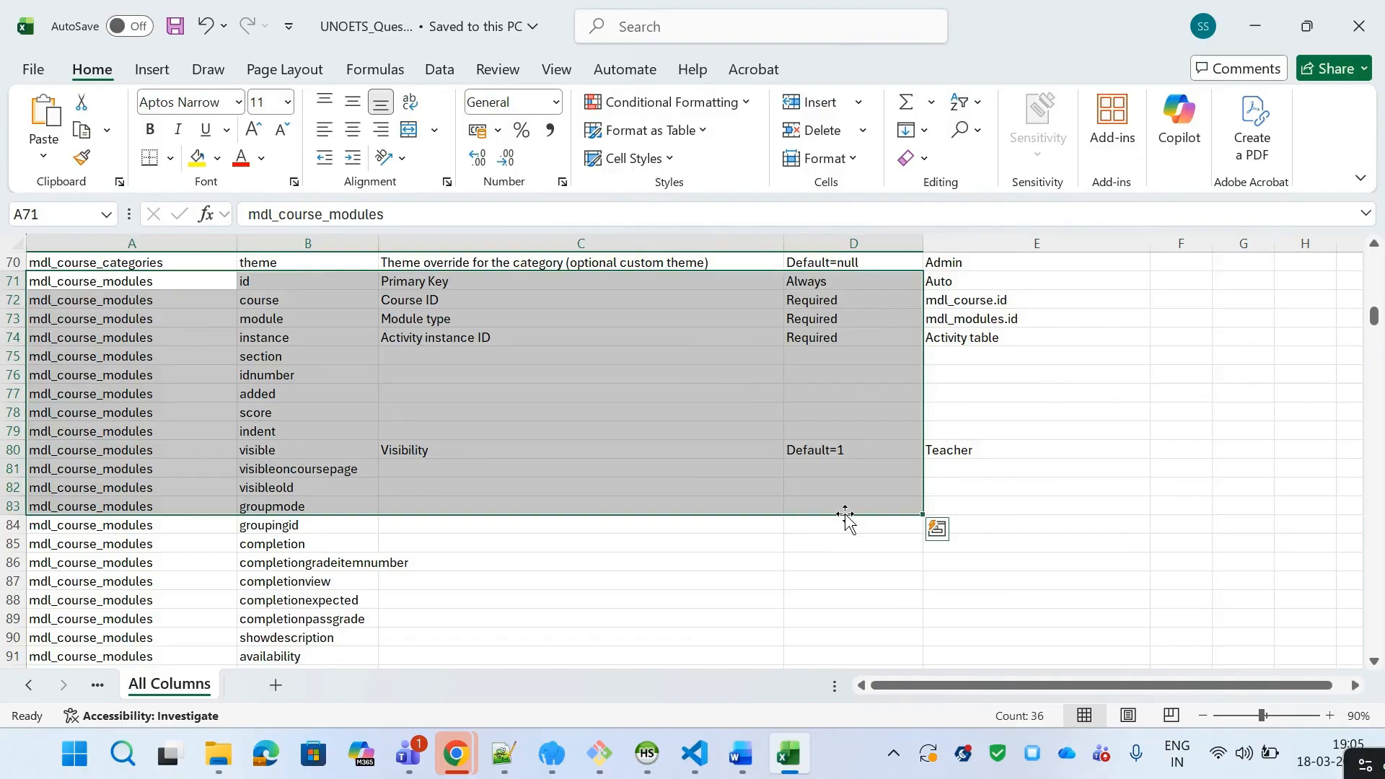
{"action": "left_click_drag", "start_coordinate": [432, 356], "coordinate": [952, 414]}
{"action": "left_click_drag", "start_coordinate": [393, 464], "coordinate": [583, 581]}
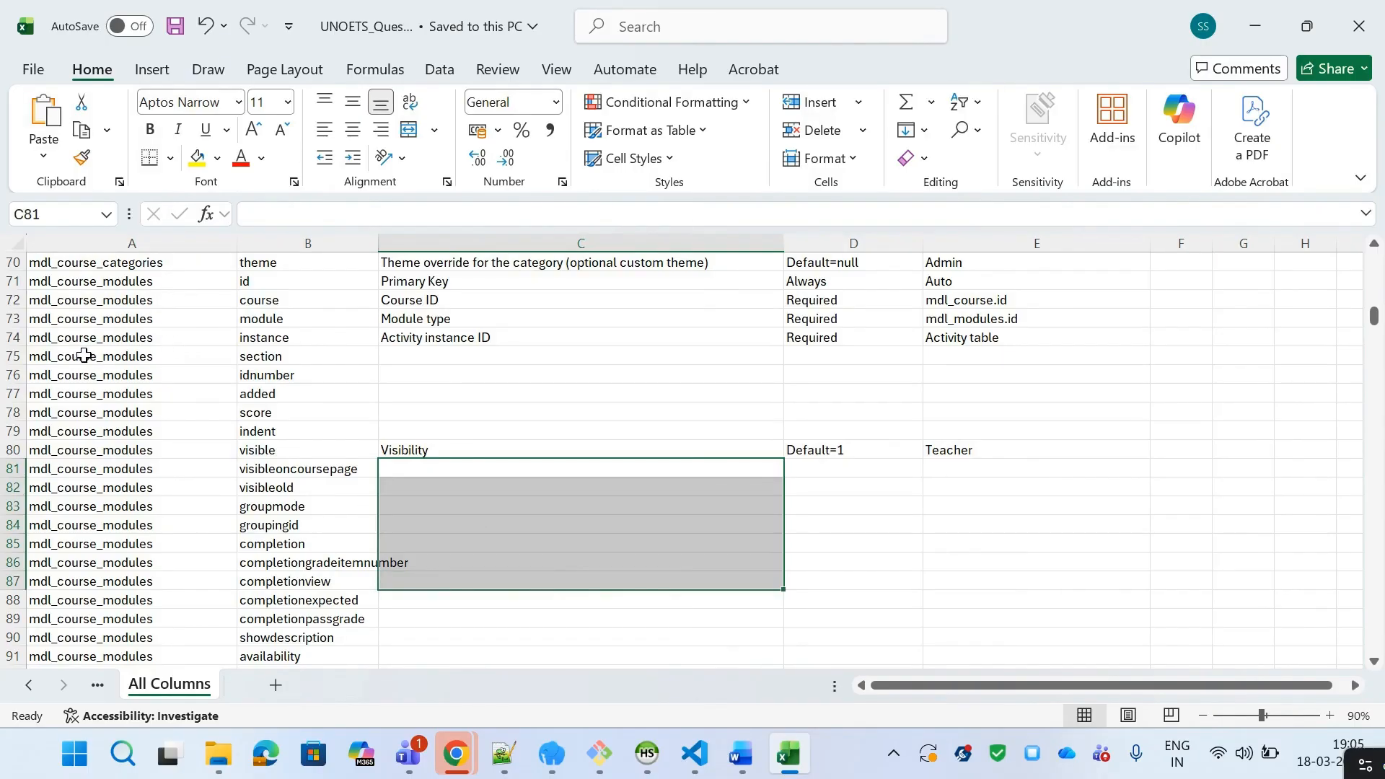
Step: Select the mdl_course_modules rows 71 to 94 across columns A to E
{"action": "left_click", "coordinate": [118, 267]}
{"action": "key", "text": "Down"}
{"action": "key", "text": "Down"}
{"action": "key", "text": "Down"}
{"action": "key", "text": "Down"}
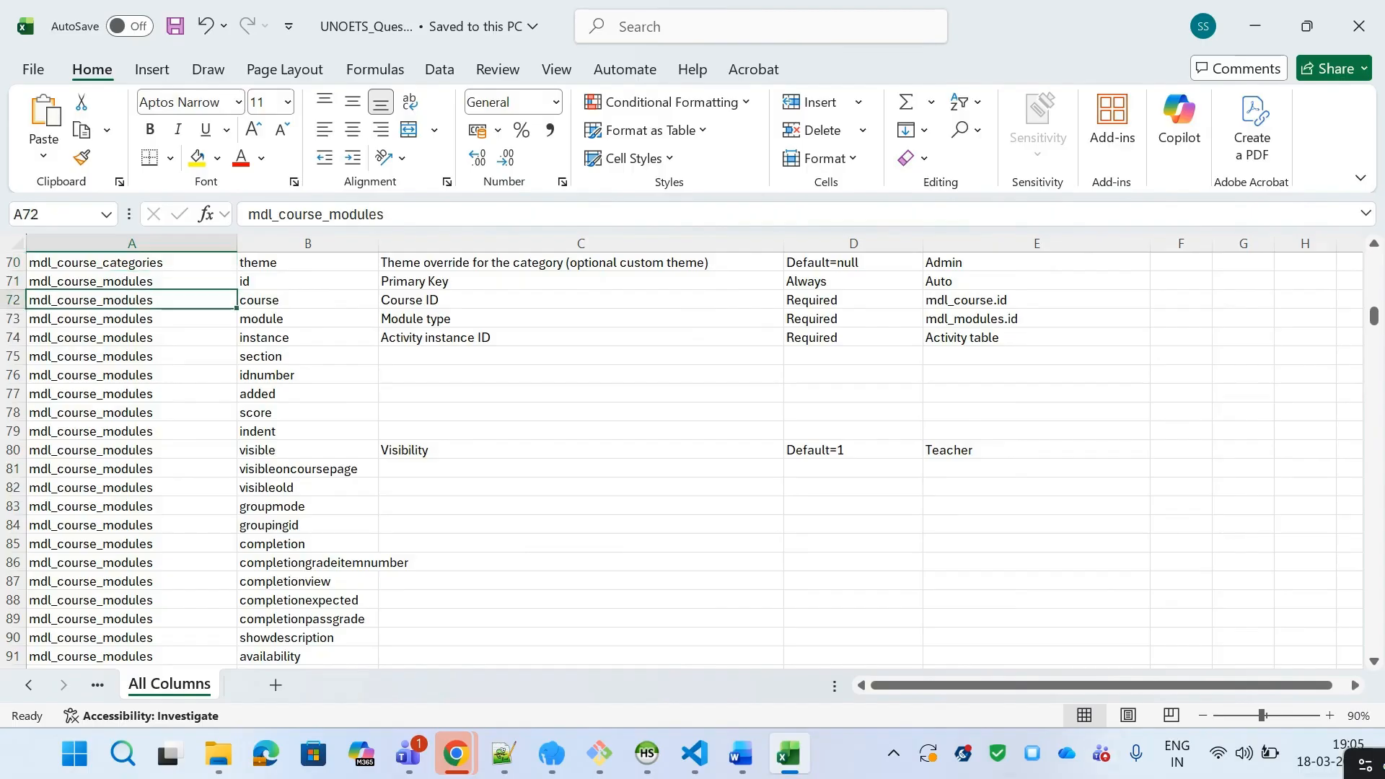
{"action": "key", "text": "Up"}
{"action": "key", "text": "Up"}
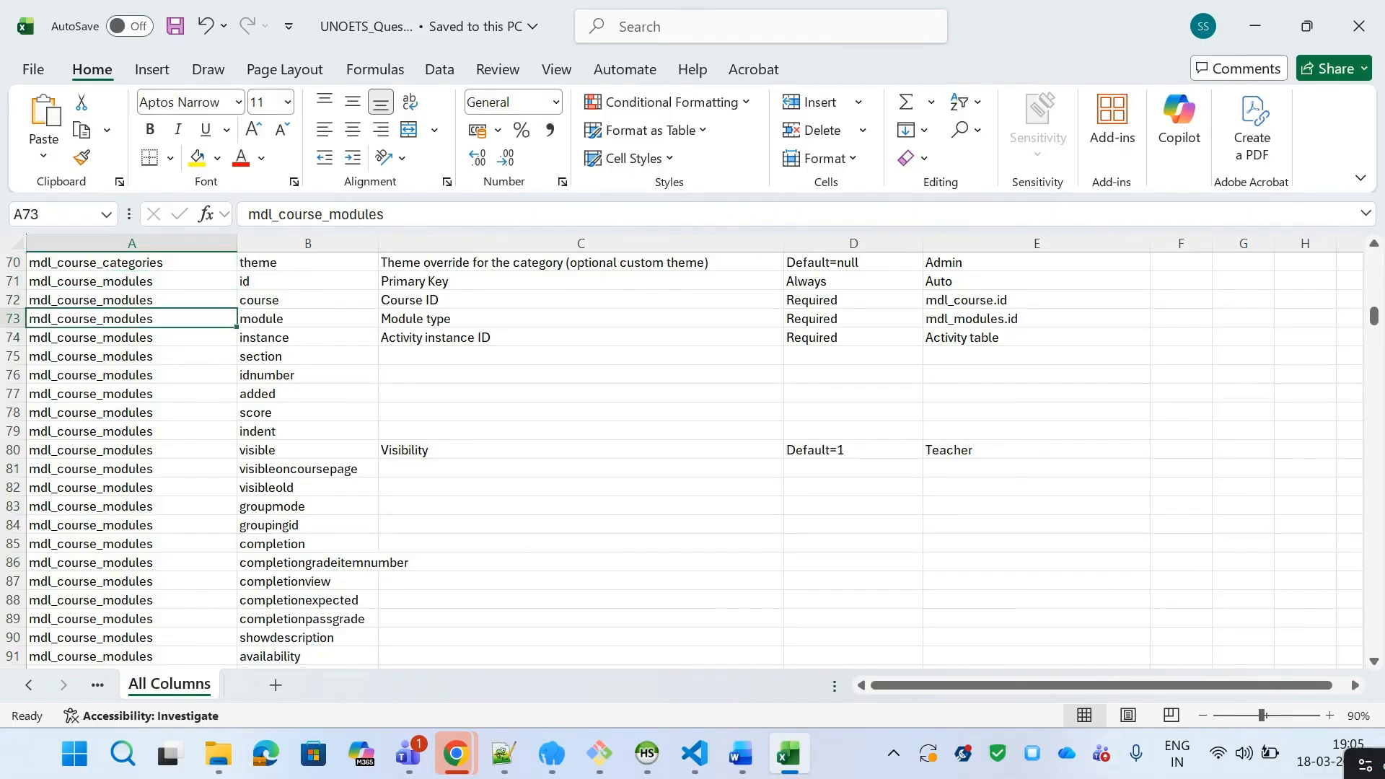
{"action": "key", "text": "Up"}
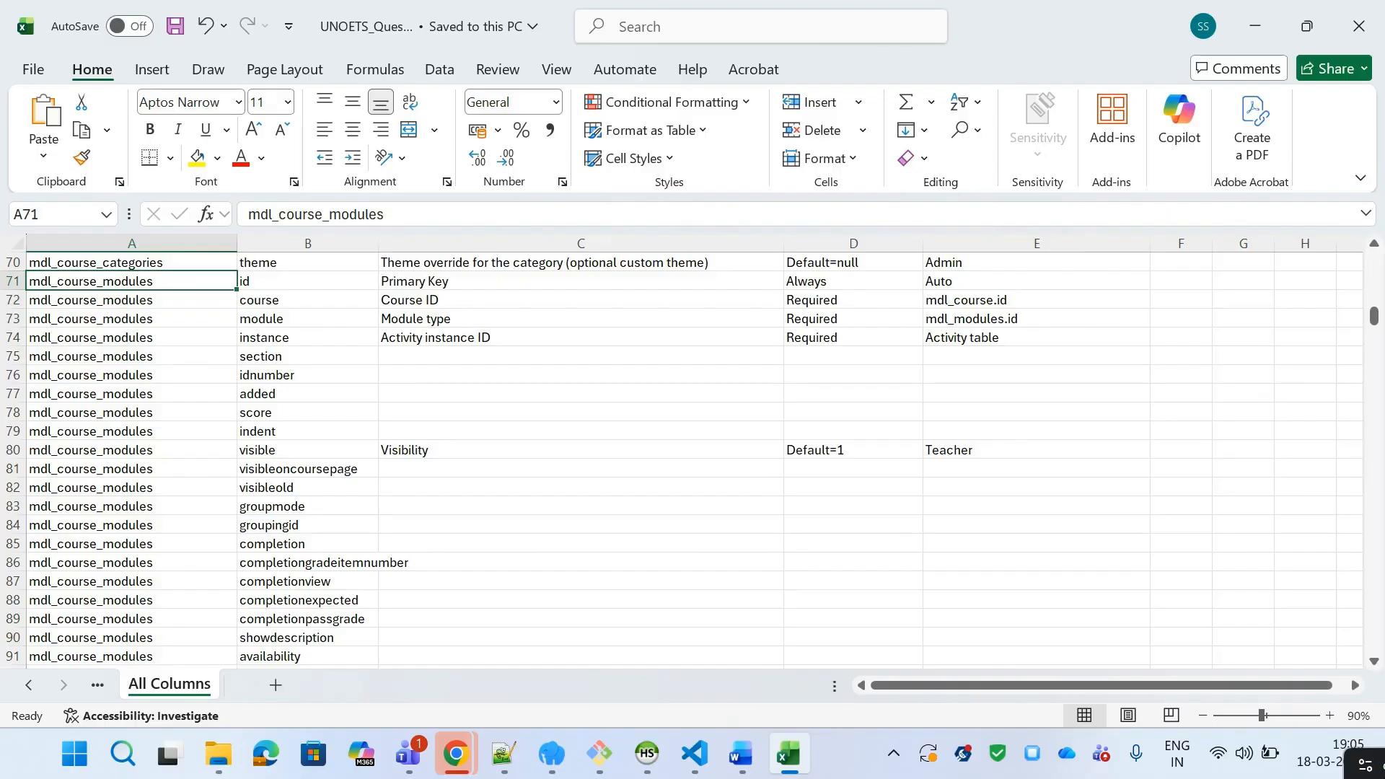
{"action": "key", "text": "shift+Right"}
{"action": "key", "text": "shift+Right"}
{"action": "key", "text": "shift+Right"}
{"action": "key", "text": "shift+Right"}
{"action": "key", "text": "shift+Down"}
{"action": "key", "text": "shift+Down"}
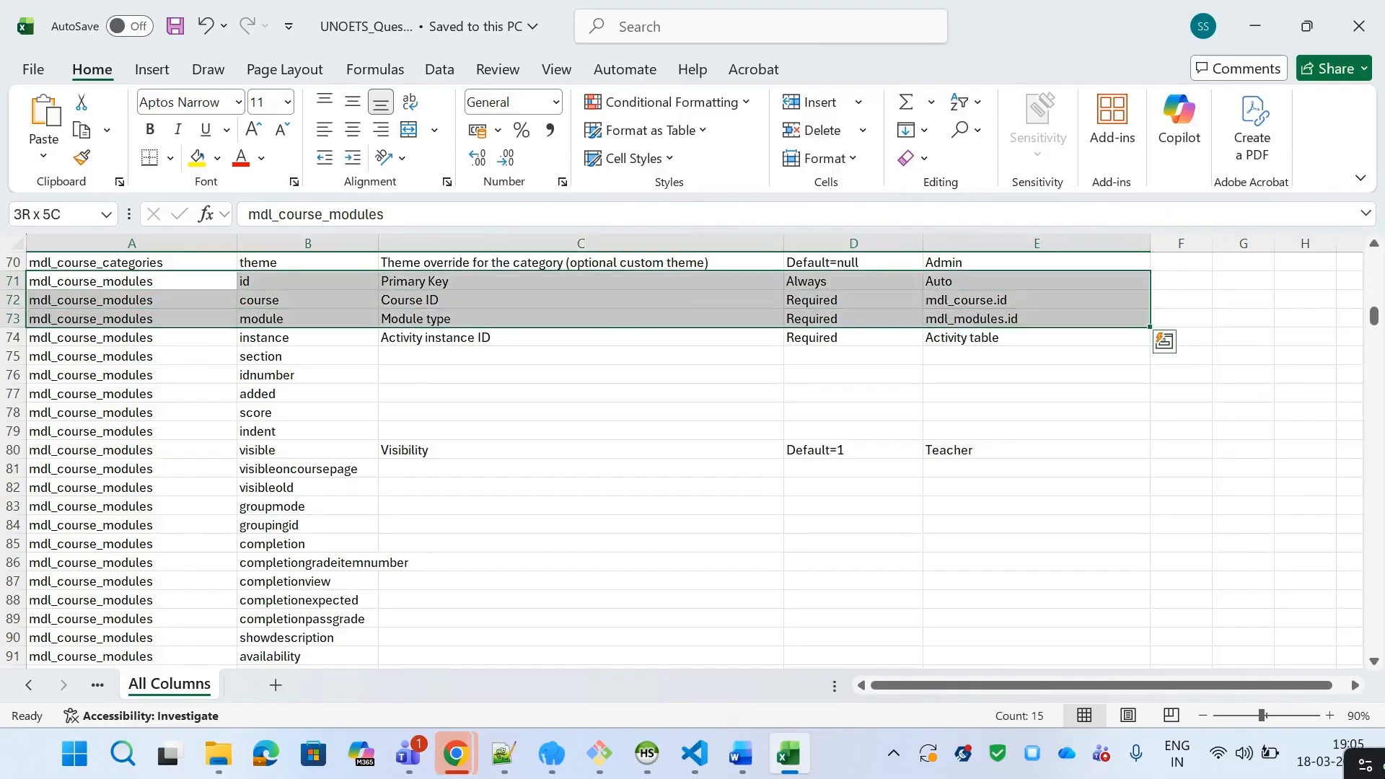
{"action": "key", "text": "shift+Down"}
{"action": "key", "text": "shift+Down"}
{"action": "key", "text": "shift+Down"}
{"action": "key", "text": "shift+Down"}
{"action": "key", "text": "shift+Down"}
{"action": "key", "text": "shift+Down"}
{"action": "key", "text": "shift+Down"}
{"action": "key", "text": "shift+Down"}
{"action": "key", "text": "shift+Down"}
{"action": "key", "text": "shift+Down"}
{"action": "key", "text": "shift+Down"}
{"action": "key", "text": "shift+Down"}
{"action": "key", "text": "shift+Down"}
{"action": "key", "text": "shift+Down"}
{"action": "key", "text": "shift+Down"}
{"action": "key", "text": "shift+Down"}
{"action": "key", "text": "shift+Down"}
{"action": "key", "text": "shift+Down"}
{"action": "key", "text": "shift+Down"}
{"action": "key", "text": "shift+Down"}
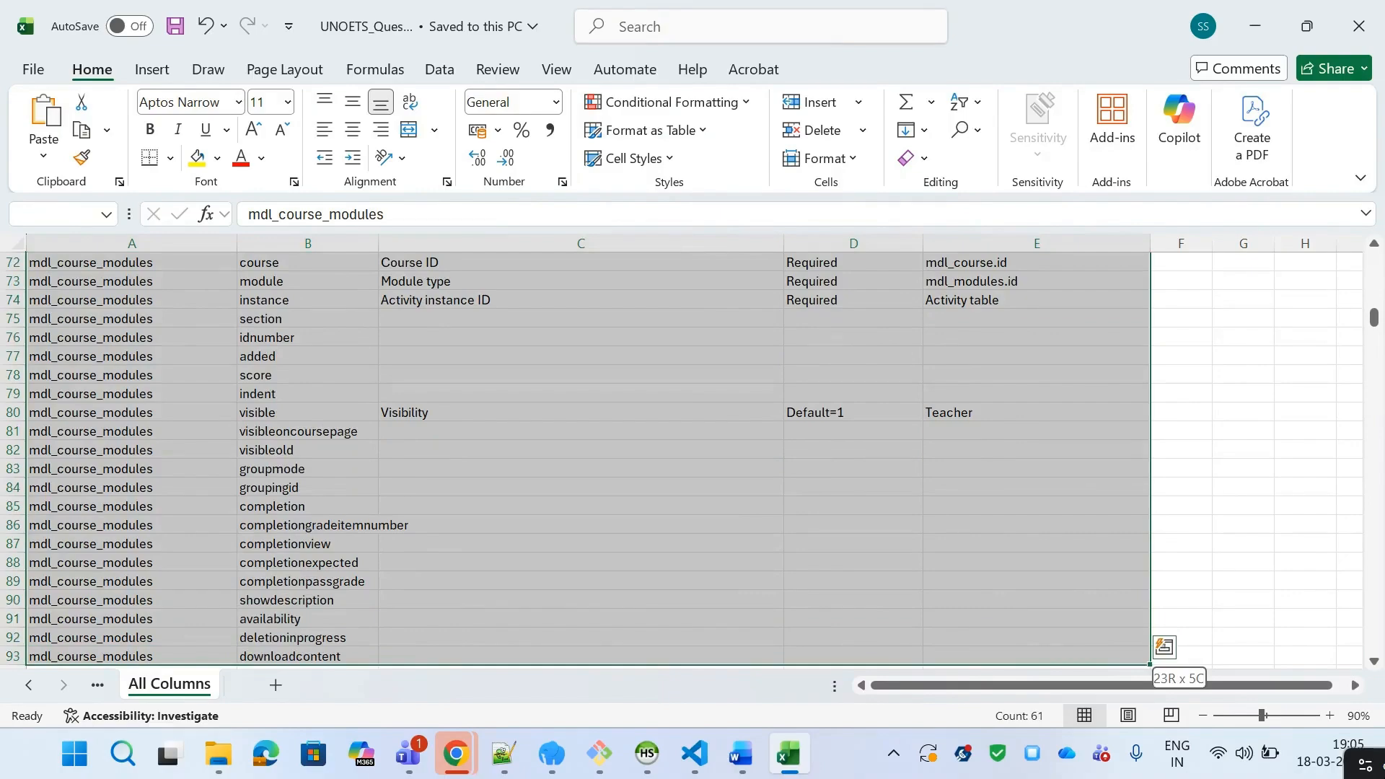
{"action": "key", "text": "shift+Down"}
{"action": "key", "text": "shift+Down"}
{"action": "key", "text": "shift+Down"}
{"action": "key", "text": "shift+Down"}
{"action": "key", "text": "shift+Down"}
{"action": "key", "text": "shift+Down"}
{"action": "key", "text": "shift+Down"}
{"action": "key", "text": "shift+Down"}
{"action": "key", "text": "shift+Down"}
{"action": "key", "text": "shift+Down"}
{"action": "key", "text": "shift+Down"}
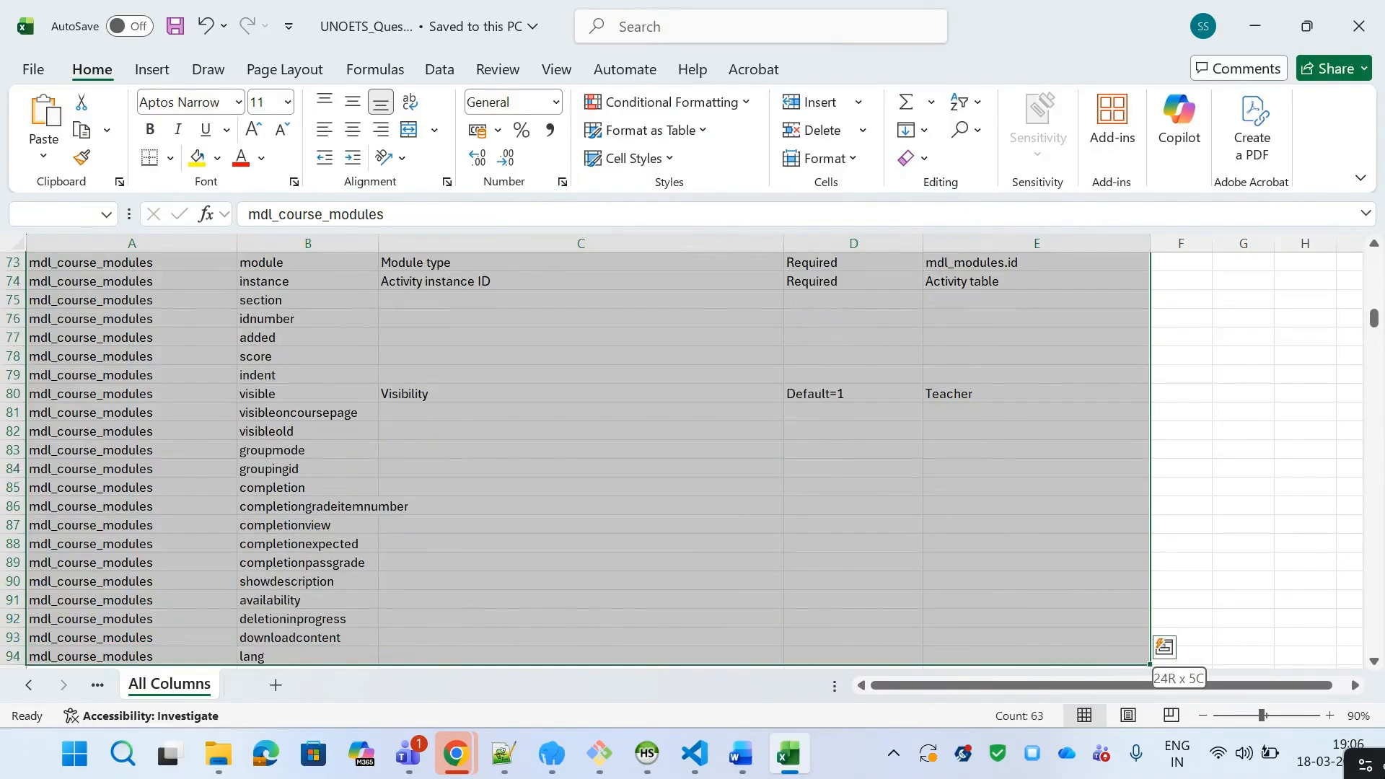
{"action": "key", "text": "shift+Up"}
{"action": "key", "text": "shift+Up"}
{"action": "key", "text": "shift+Up"}
{"action": "key", "text": "shift+Up"}
{"action": "key", "text": "shift+Up"}
{"action": "key", "text": "shift+Up"}
{"action": "key", "text": "shift+Up"}
{"action": "key", "text": "shift+Down"}
{"action": "key", "text": "shift+Down"}
{"action": "key", "text": "shift+Down"}
{"action": "key", "text": "shift+Down"}
{"action": "key", "text": "shift+Up"}
{"action": "key", "text": "shift+Up"}
{"action": "key", "text": "shift+Up"}
{"action": "key", "text": "shift+Up"}
{"action": "key", "text": "shift+Up"}
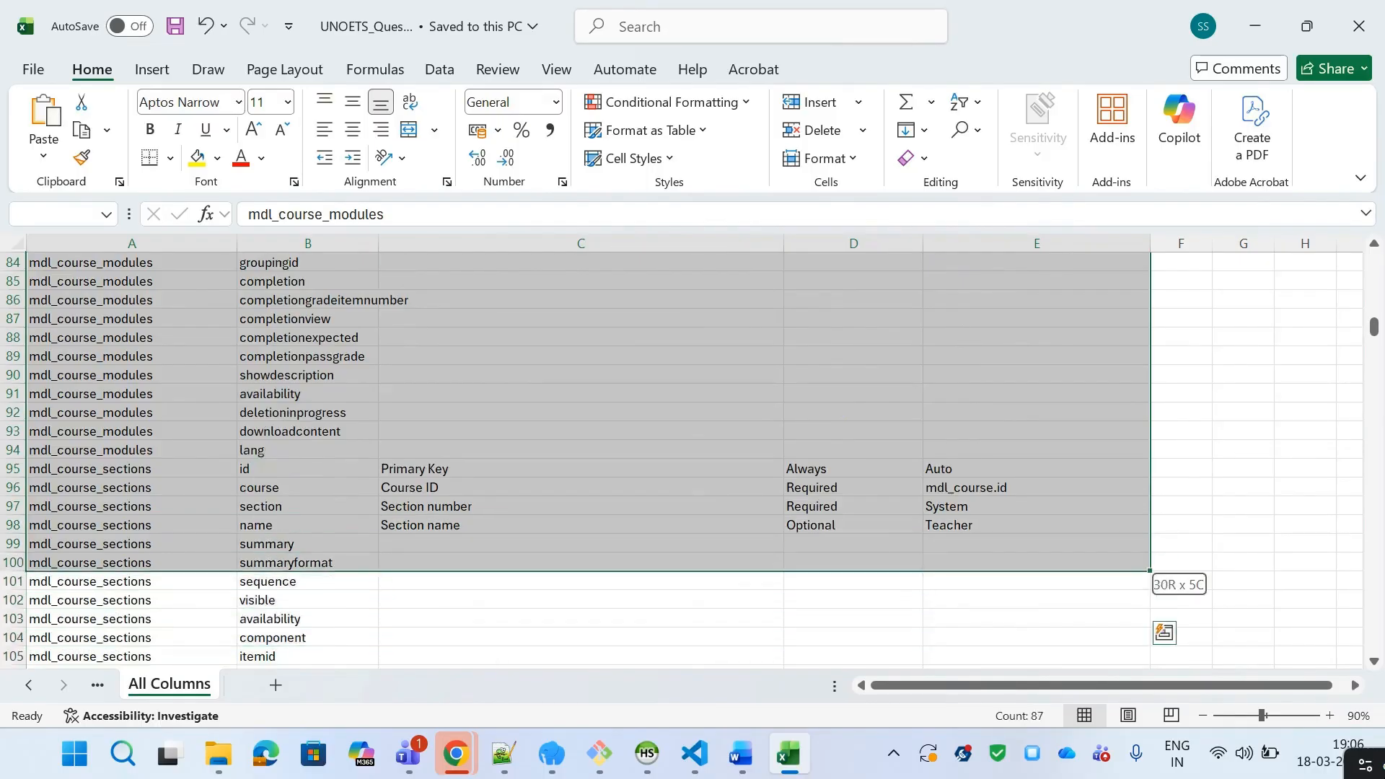
{"action": "key", "text": "shift+Up"}
{"action": "key", "text": "shift+Up"}
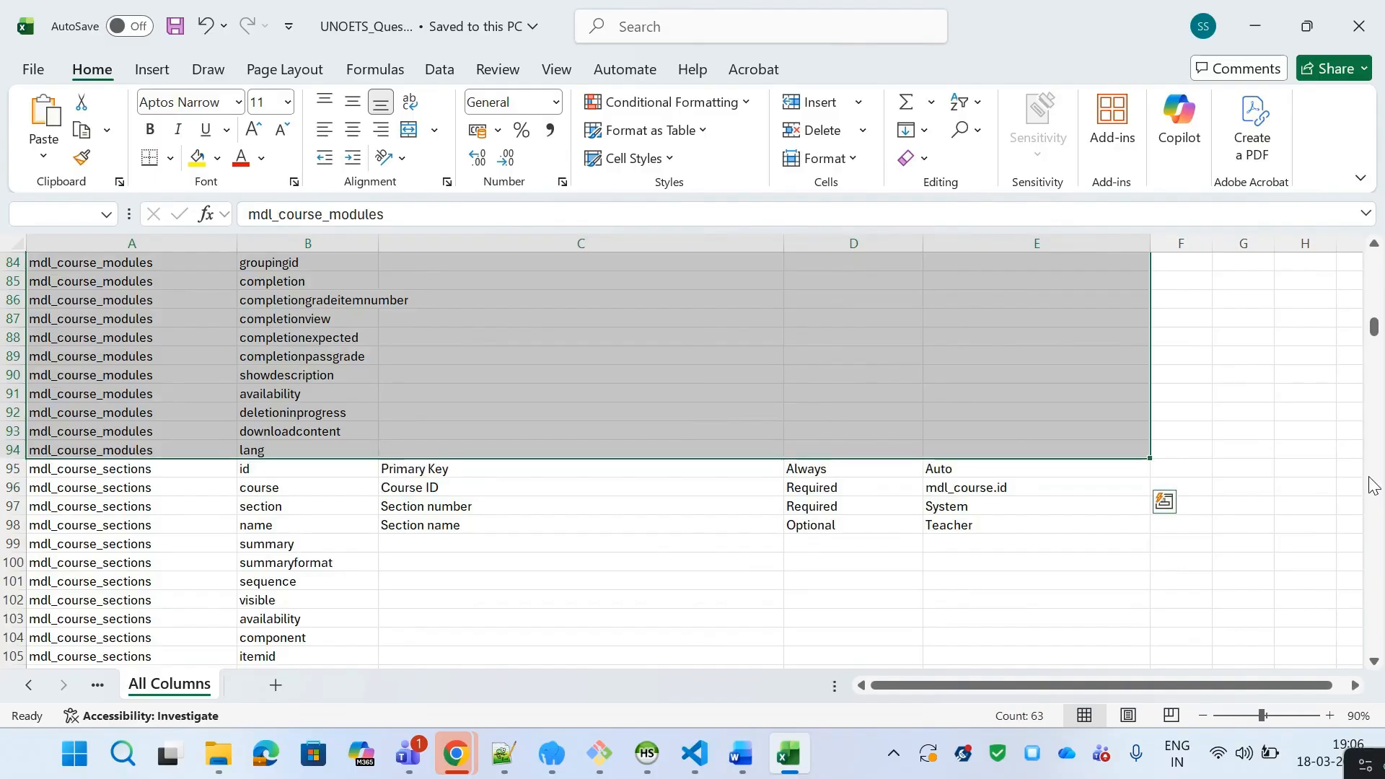
{"action": "left_click", "coordinate": [1374, 246]}
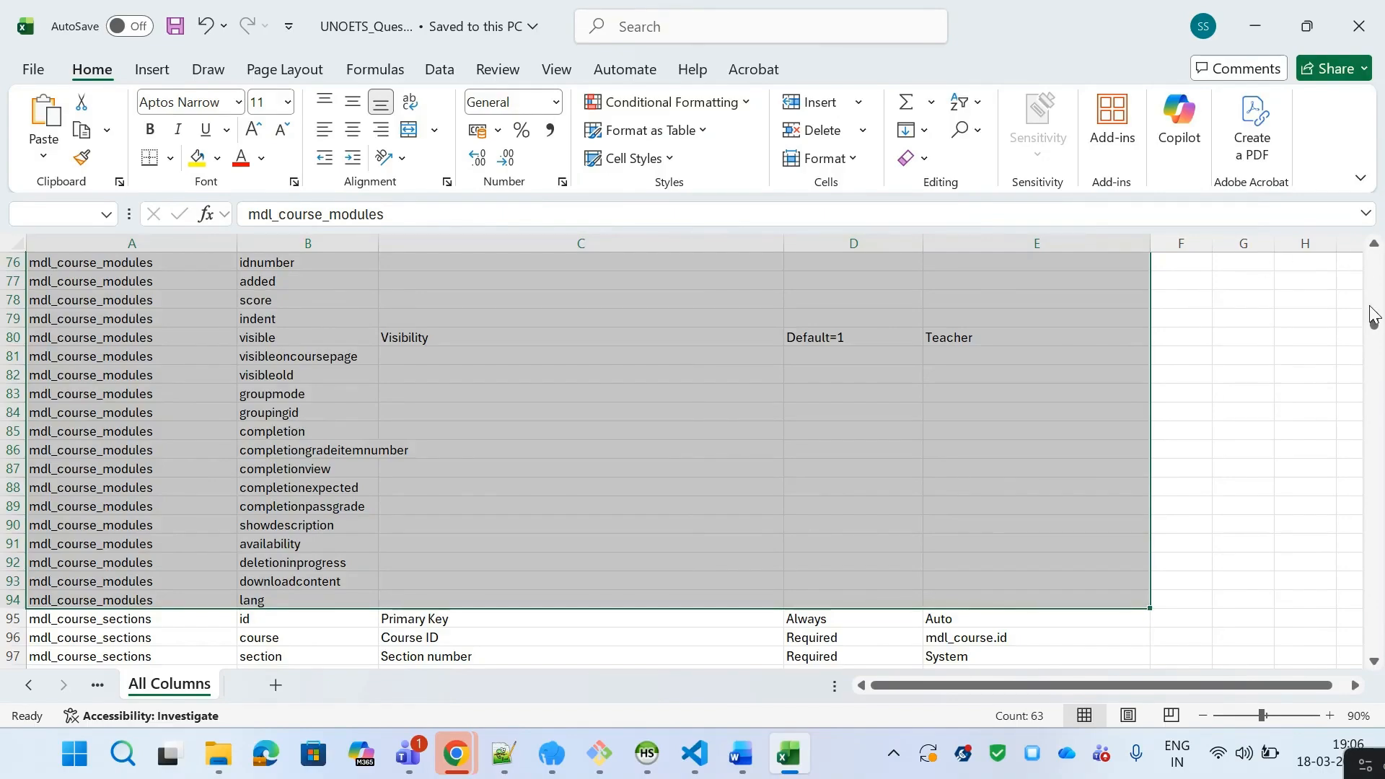
{"action": "left_click_drag", "start_coordinate": [1374, 319], "coordinate": [1379, 273]}
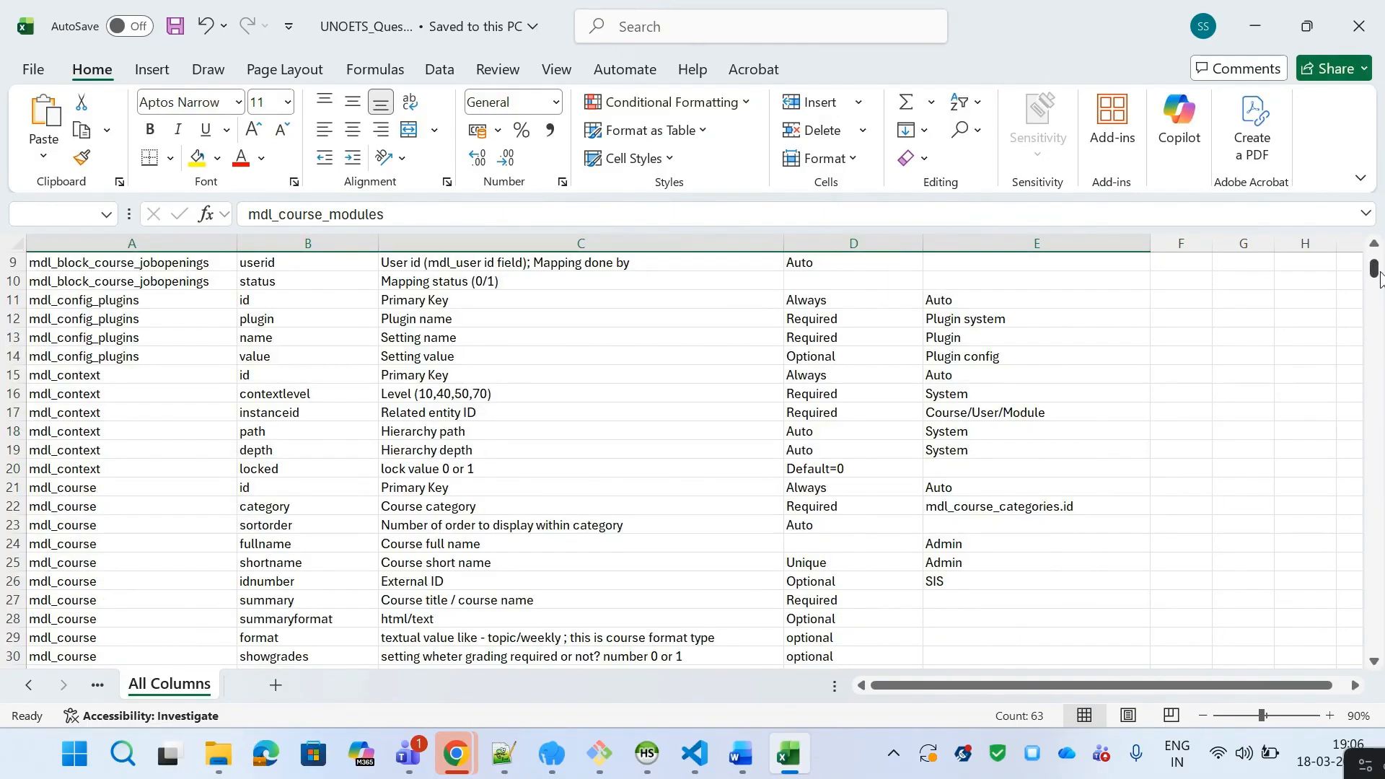
{"action": "left_click", "coordinate": [1374, 661]}
{"action": "left_click", "coordinate": [1374, 661]}
{"action": "left_click", "coordinate": [1374, 661]}
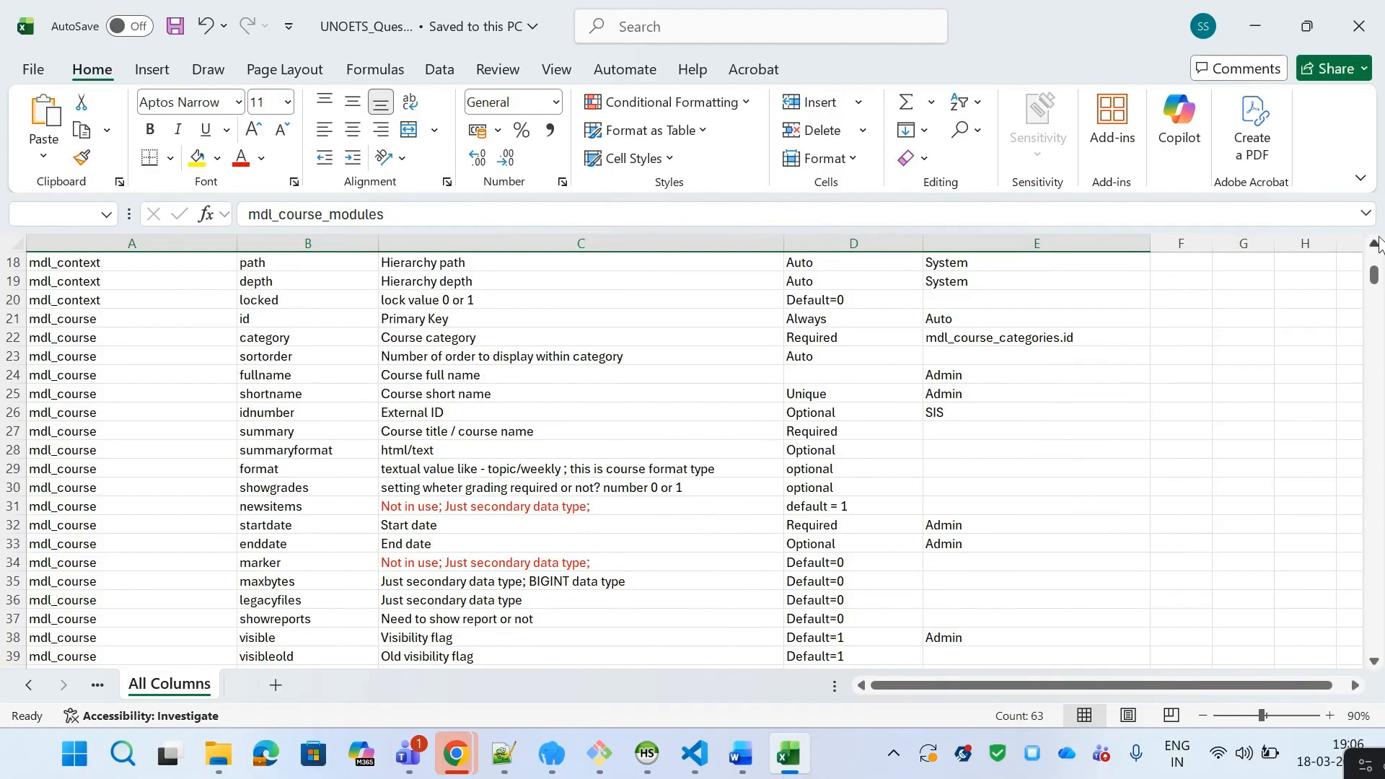
{"action": "left_click_drag", "start_coordinate": [1378, 295], "coordinate": [1375, 326]}
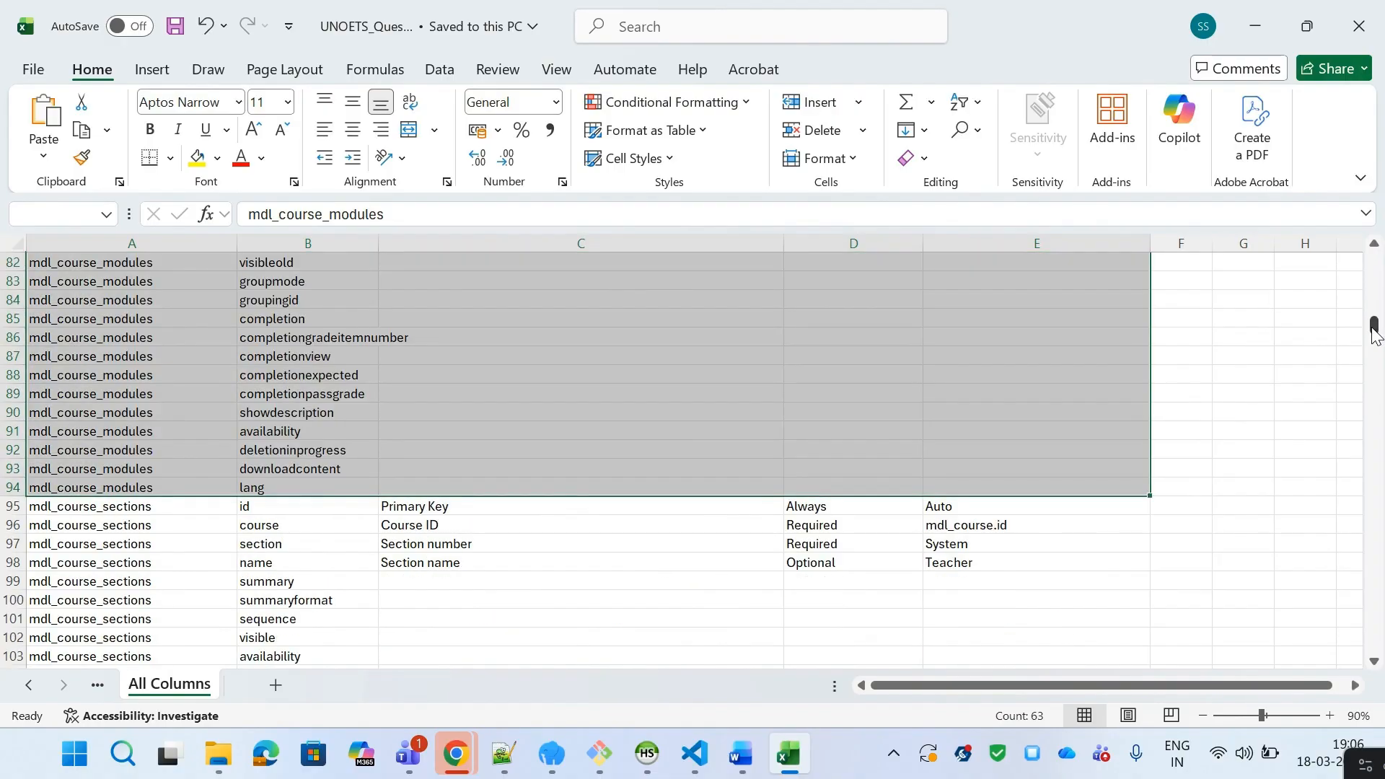
{"action": "left_click_drag", "start_coordinate": [1375, 246], "coordinate": [1375, 247]}
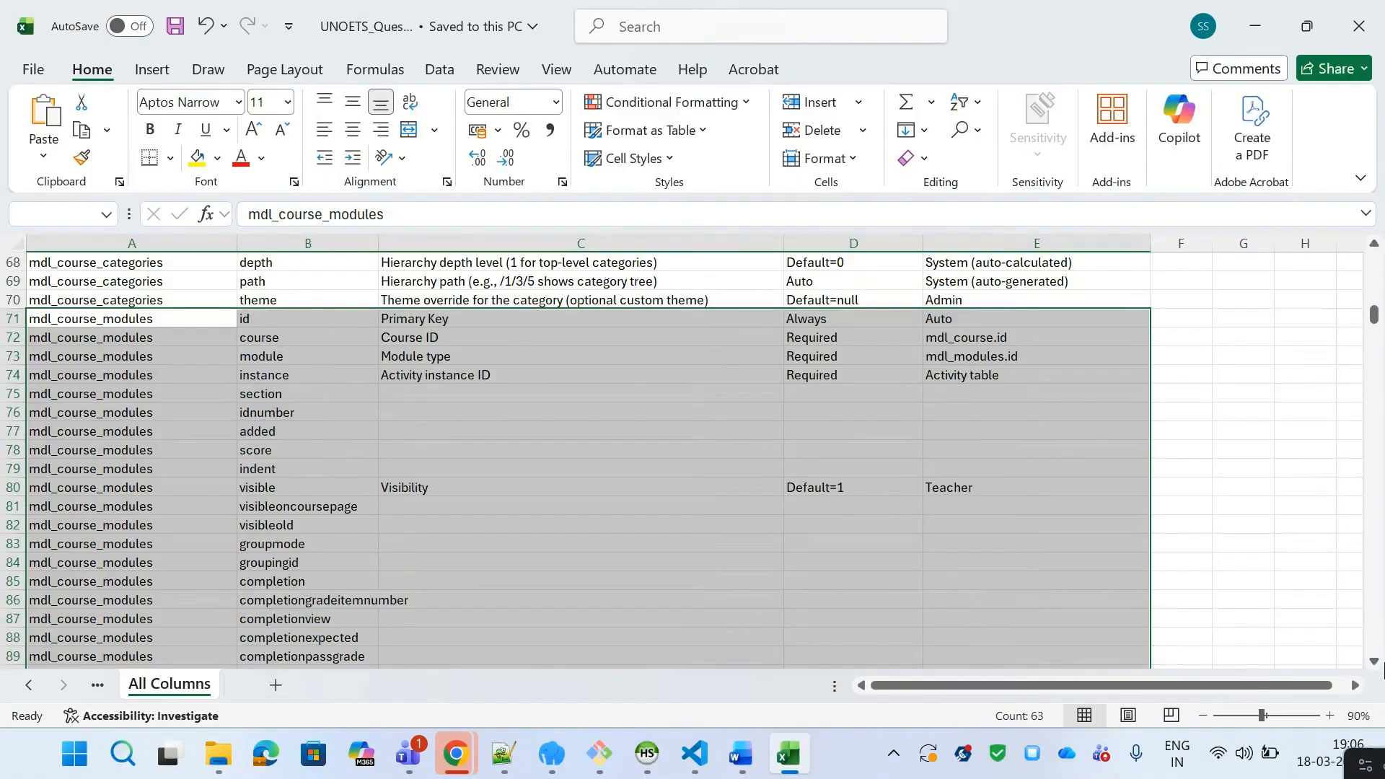
{"action": "left_click_drag", "start_coordinate": [1376, 662], "coordinate": [1376, 662]}
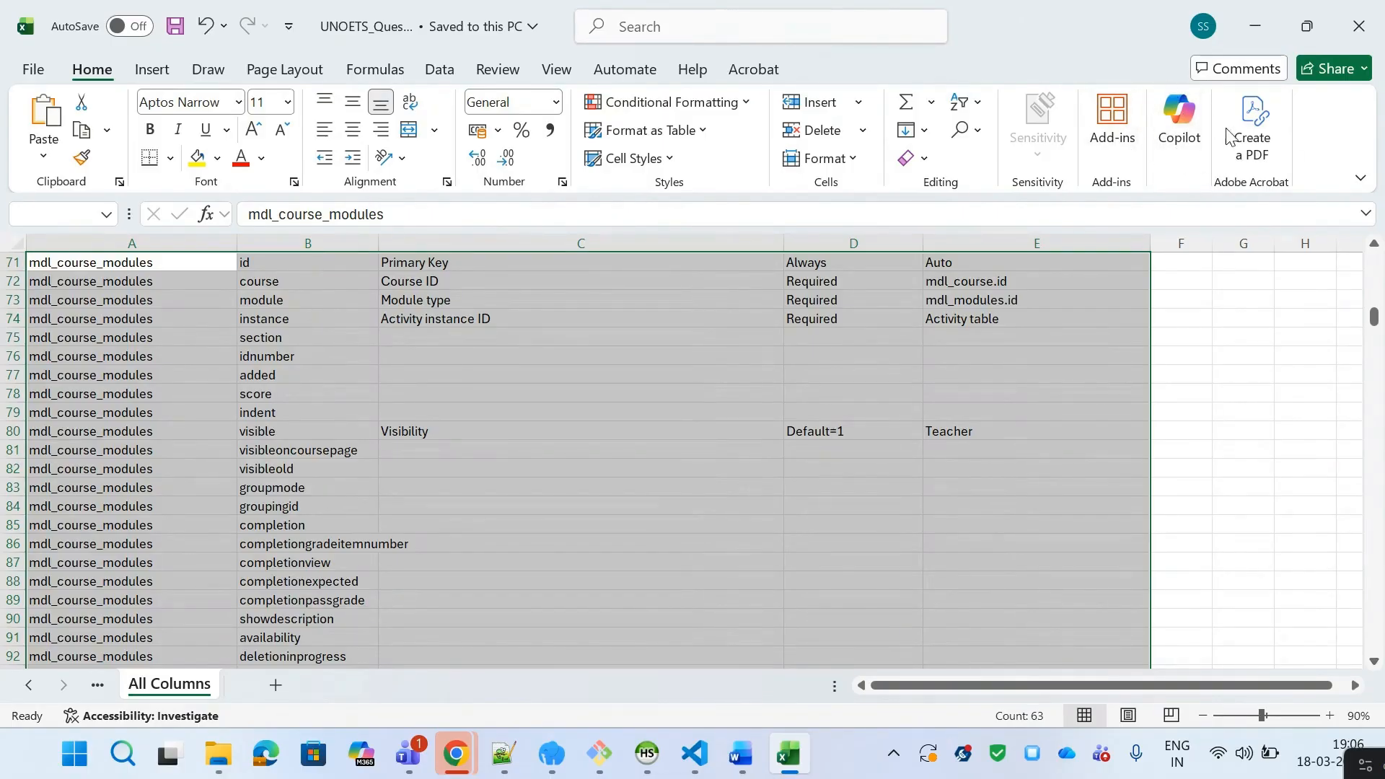
Step: Open the Copilot pane and turn on its Edit with Copilot tool
{"action": "left_click", "coordinate": [1184, 137]}
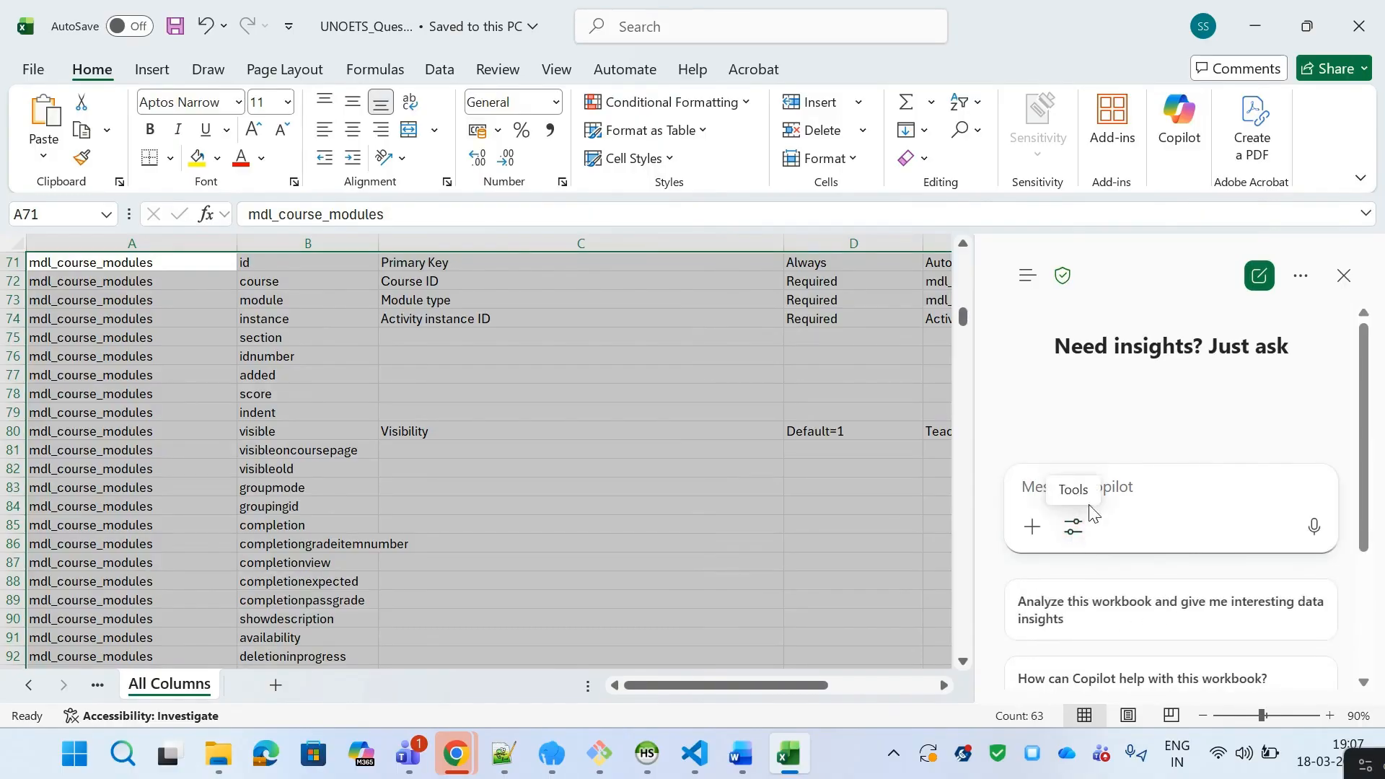
{"action": "left_click", "coordinate": [1075, 538]}
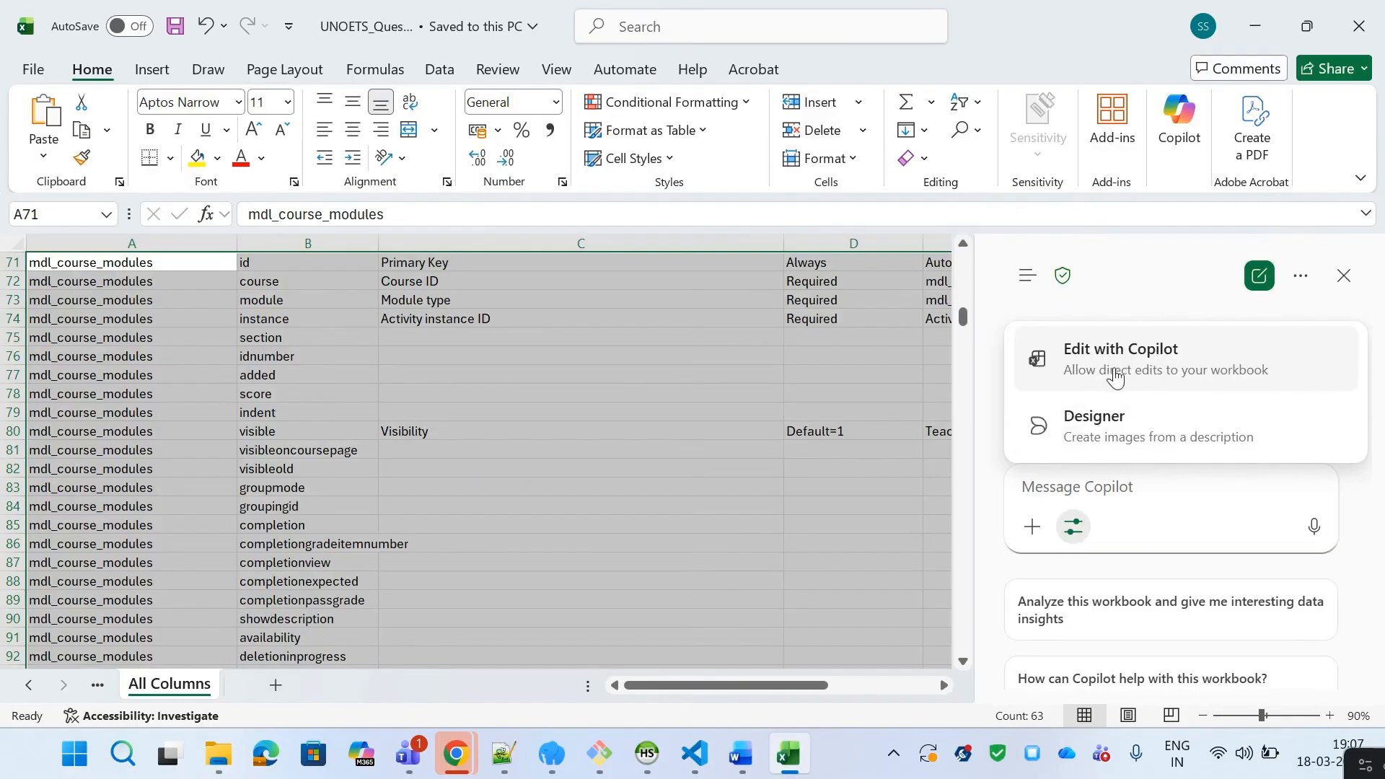
{"action": "left_click", "coordinate": [1139, 375]}
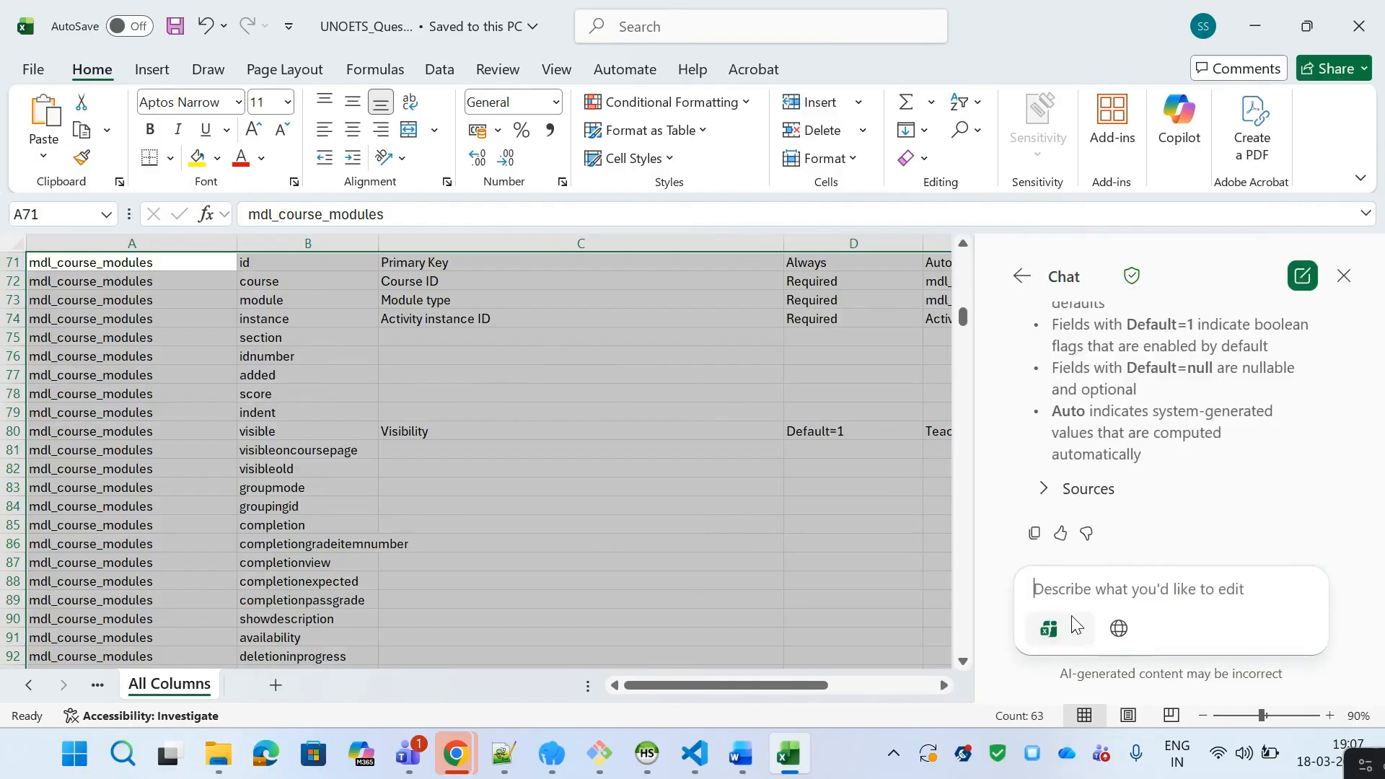
{"action": "left_click", "coordinate": [1075, 627]}
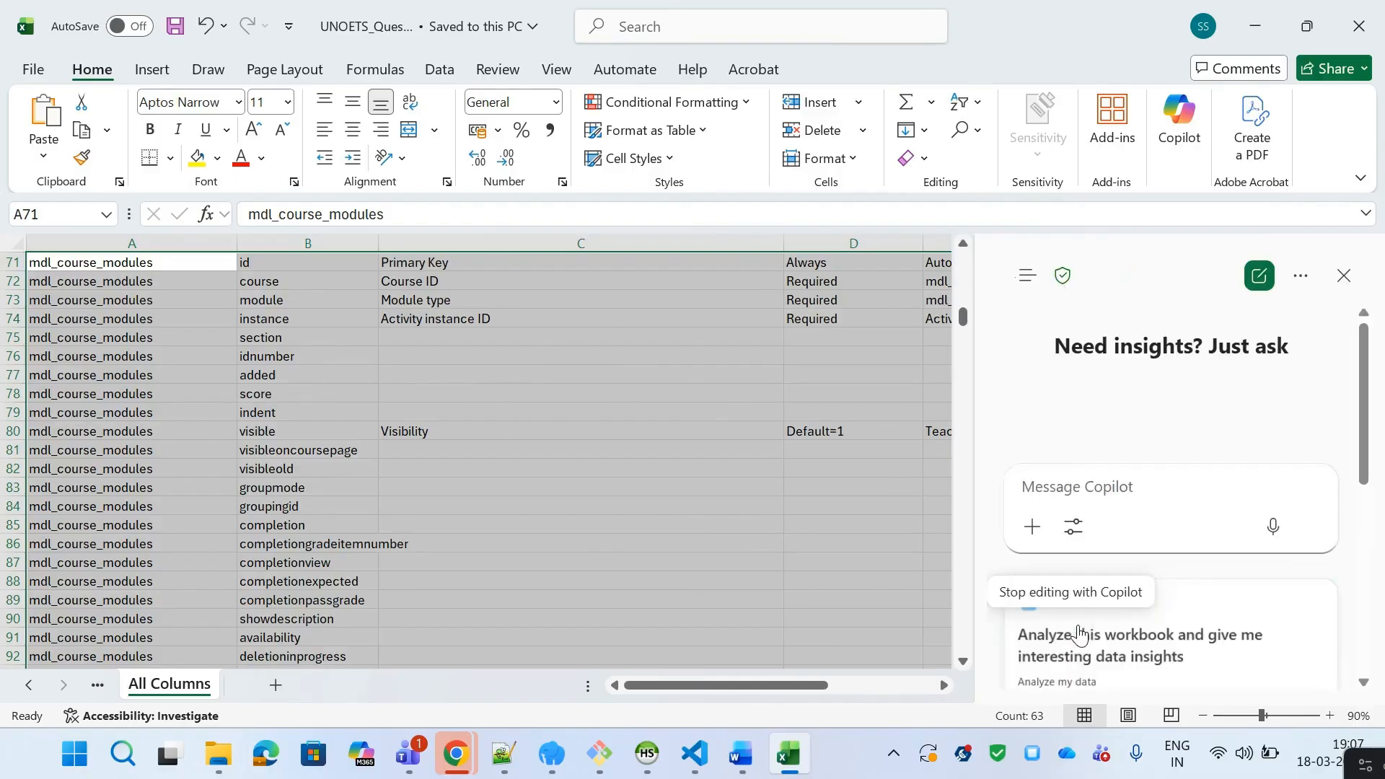
{"action": "left_click", "coordinate": [1075, 528]}
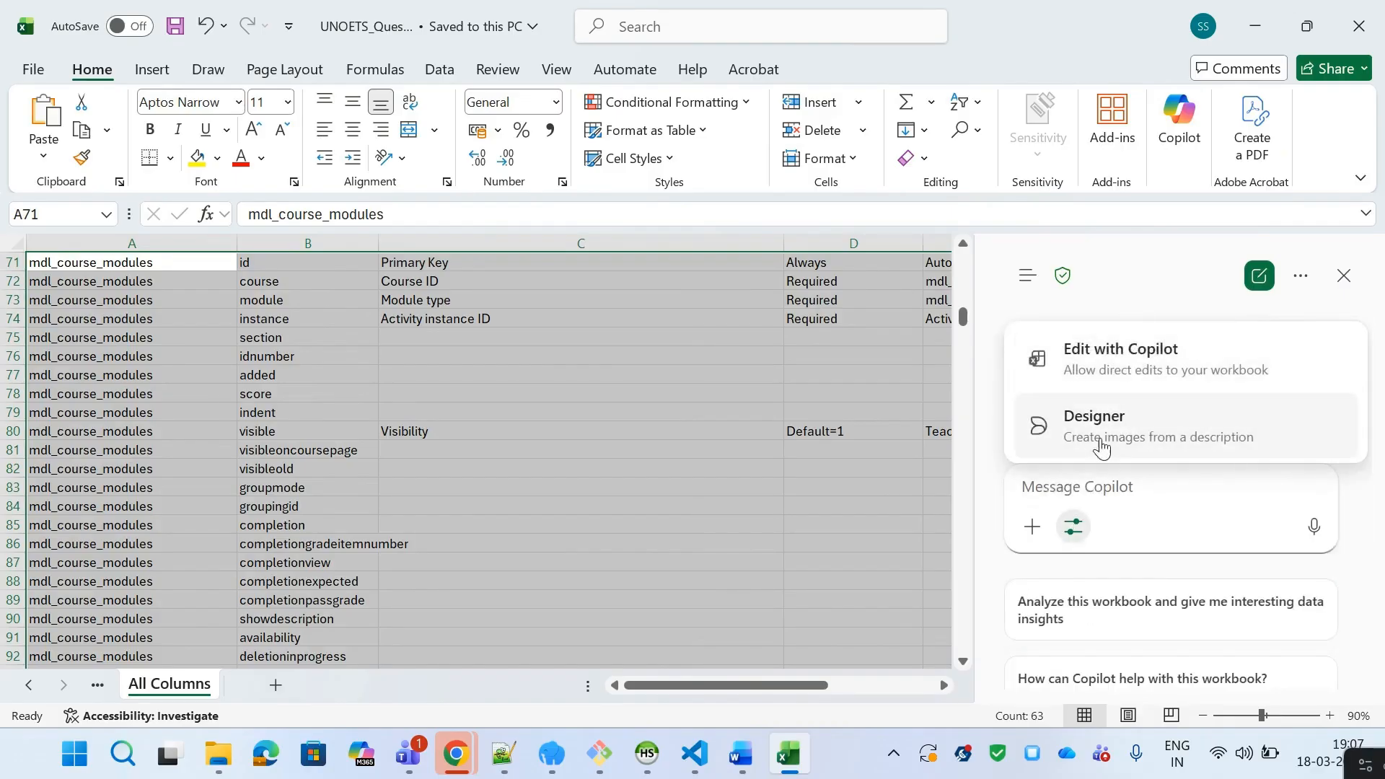
{"action": "left_click", "coordinate": [1090, 487]}
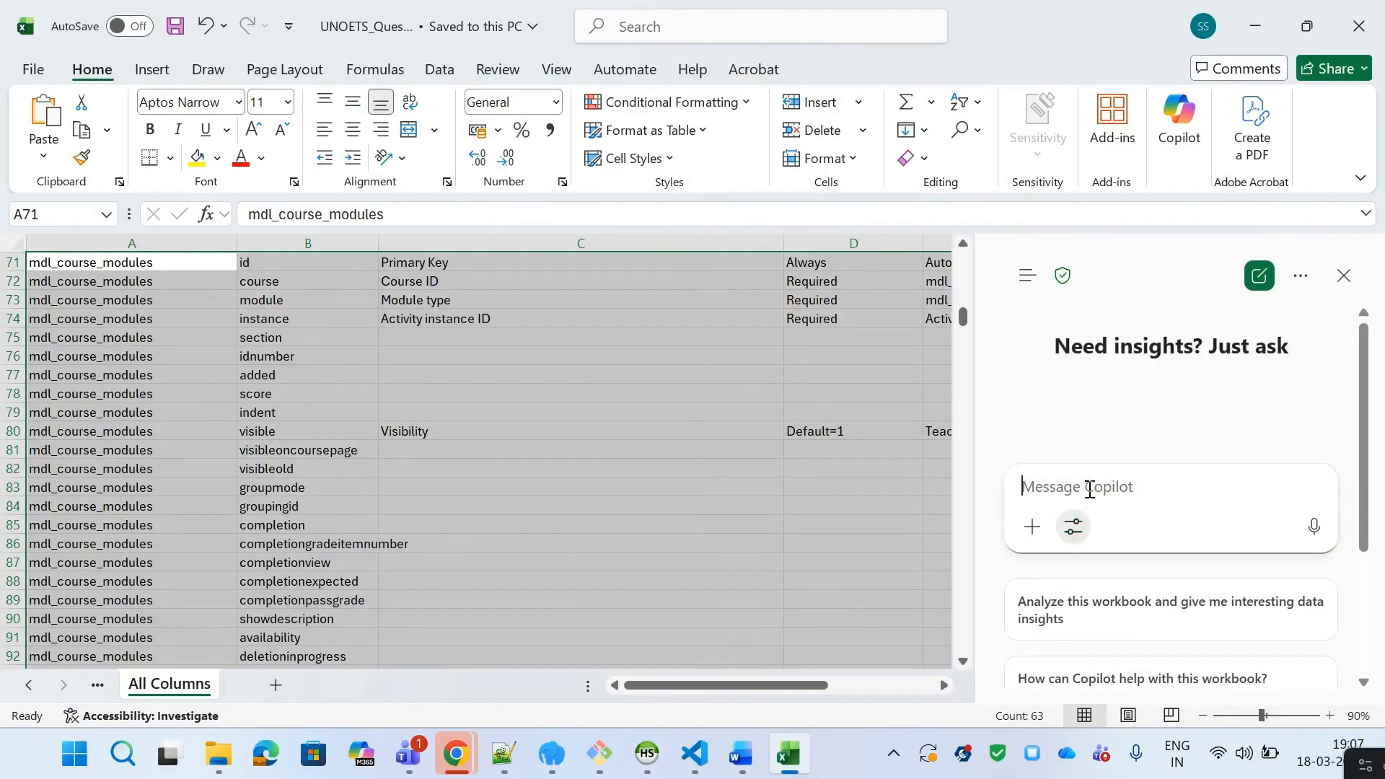
{"action": "left_click", "coordinate": [1075, 530]}
{"action": "left_click", "coordinate": [1142, 491]}
{"action": "left_click", "coordinate": [1074, 527]}
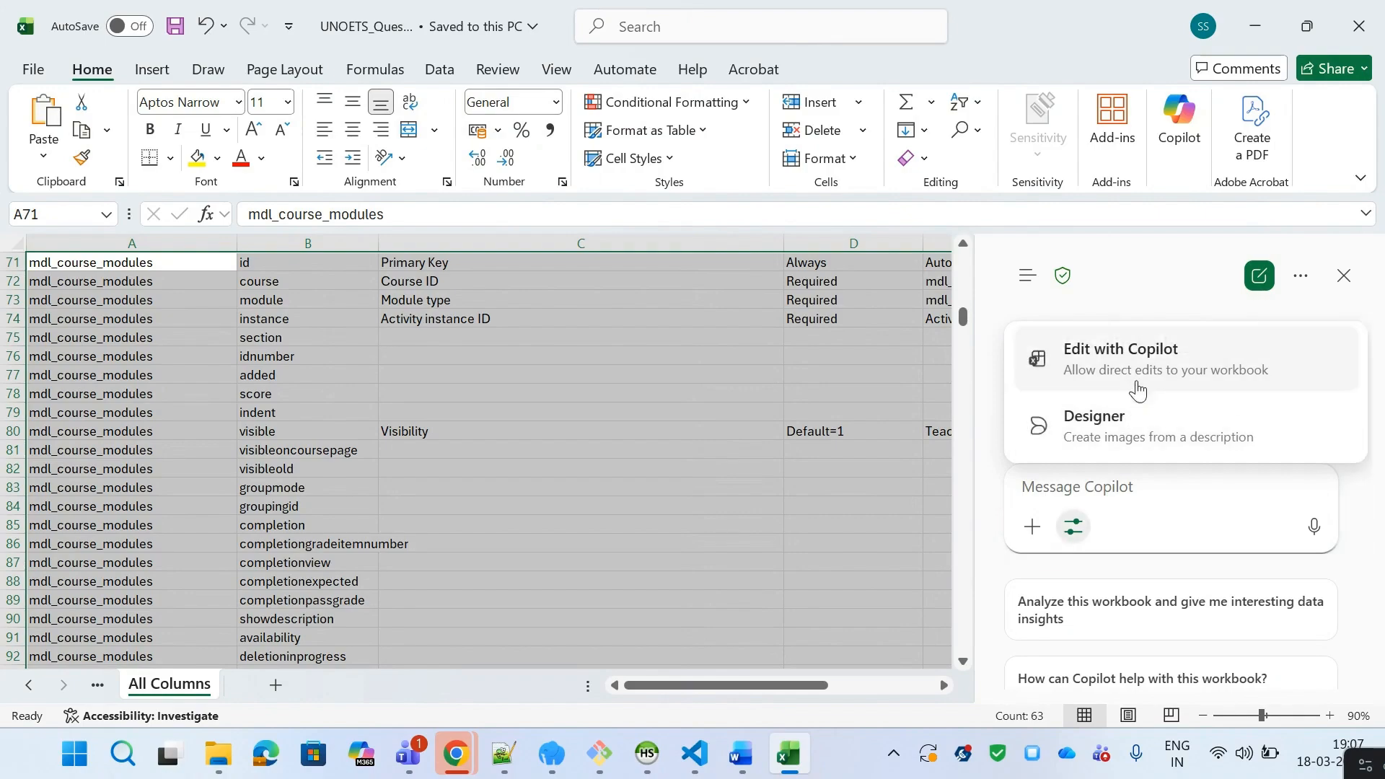
{"action": "left_click", "coordinate": [1140, 366]}
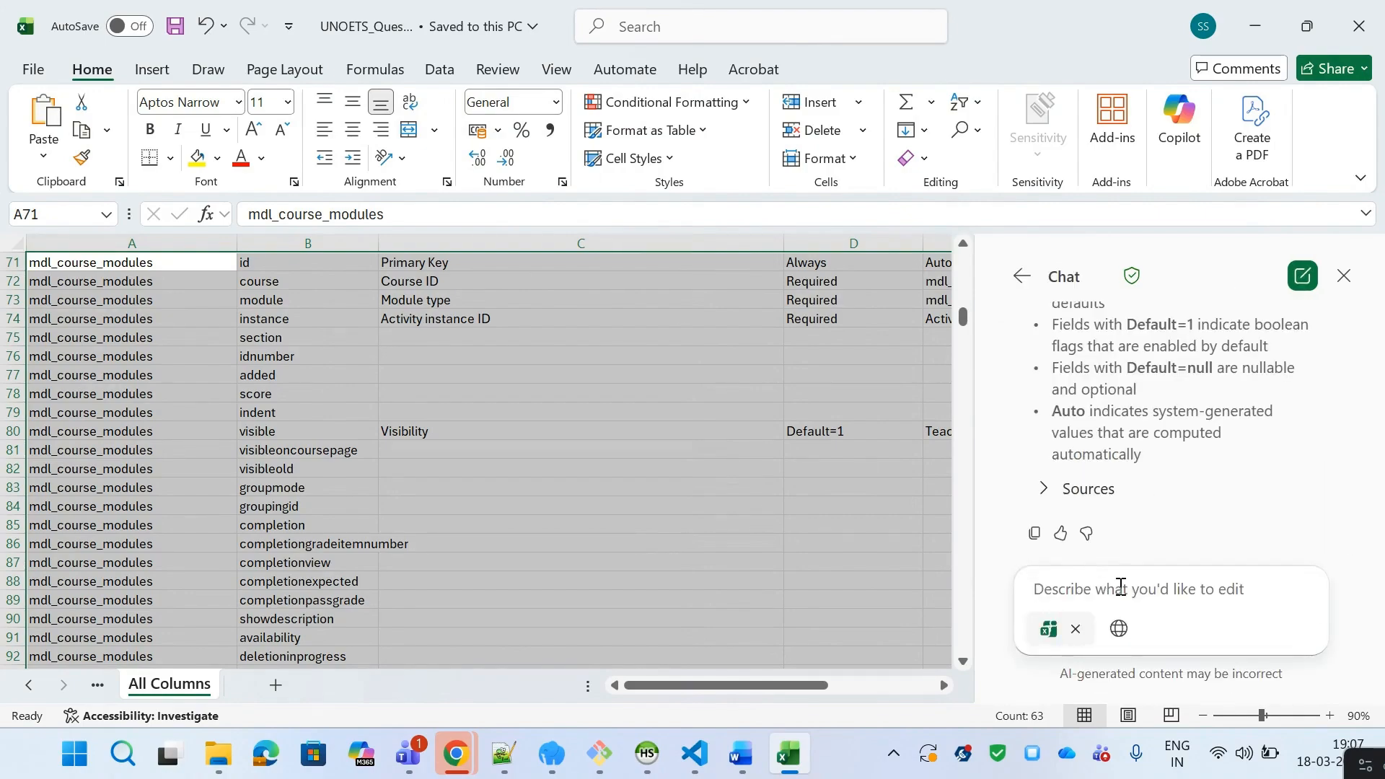
Step: Write a Copilot prompt saying the selected table fields need default values and come from the Moodle LMS core table
{"action": "mouse_move", "coordinate": [1351, 532]}
{"action": "left_mouse_down"}
{"action": "mouse_move", "coordinate": [1350, 501]}
{"action": "mouse_move", "coordinate": [1351, 542]}
{"action": "left_mouse_up"}
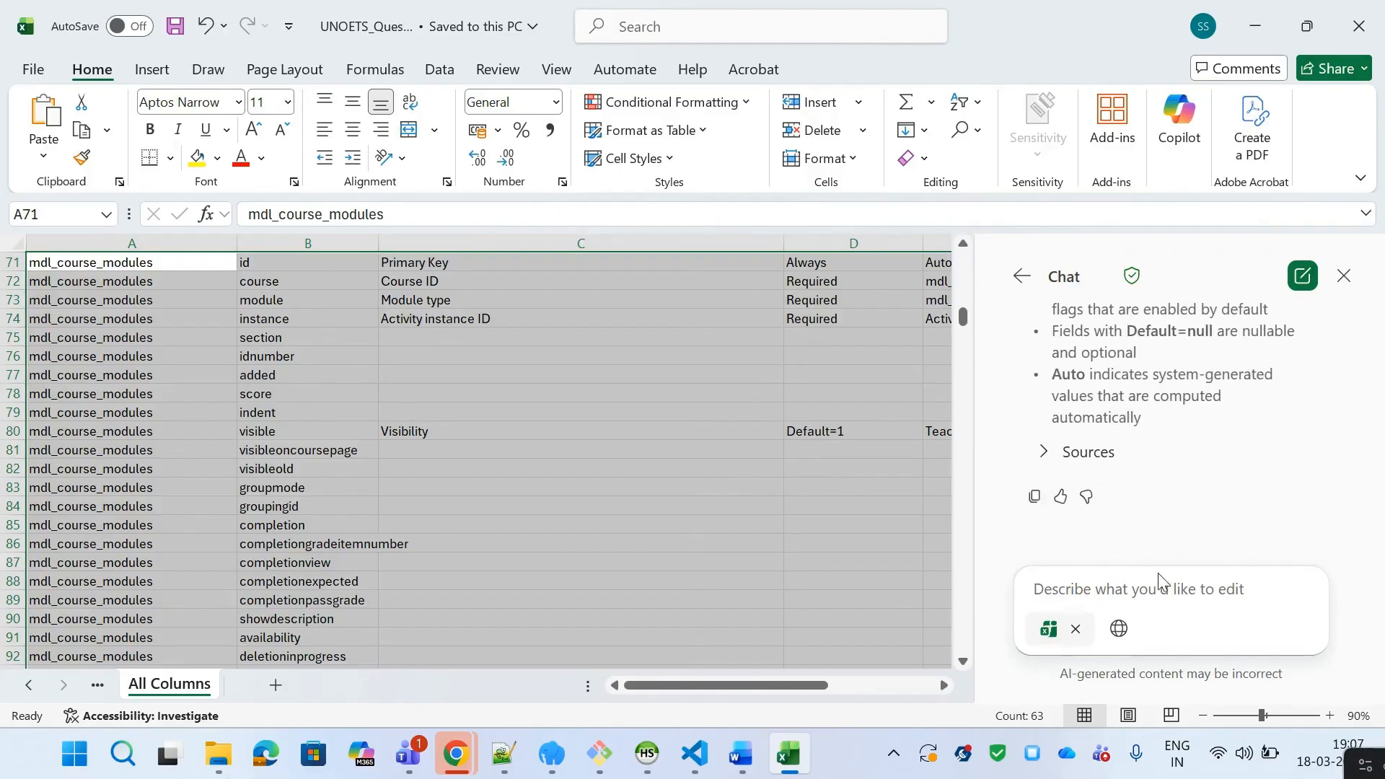
{"action": "left_click", "coordinate": [1117, 578]}
{"action": "type", "text": "i H"}
{"action": "key", "text": "BackSpace"}
{"action": "key", "text": "BackSpace"}
{"action": "key", "text": "BackSpace"}
{"action": "key", "text": "Caps_Lock"}
{"action": "type", "text": "I"}
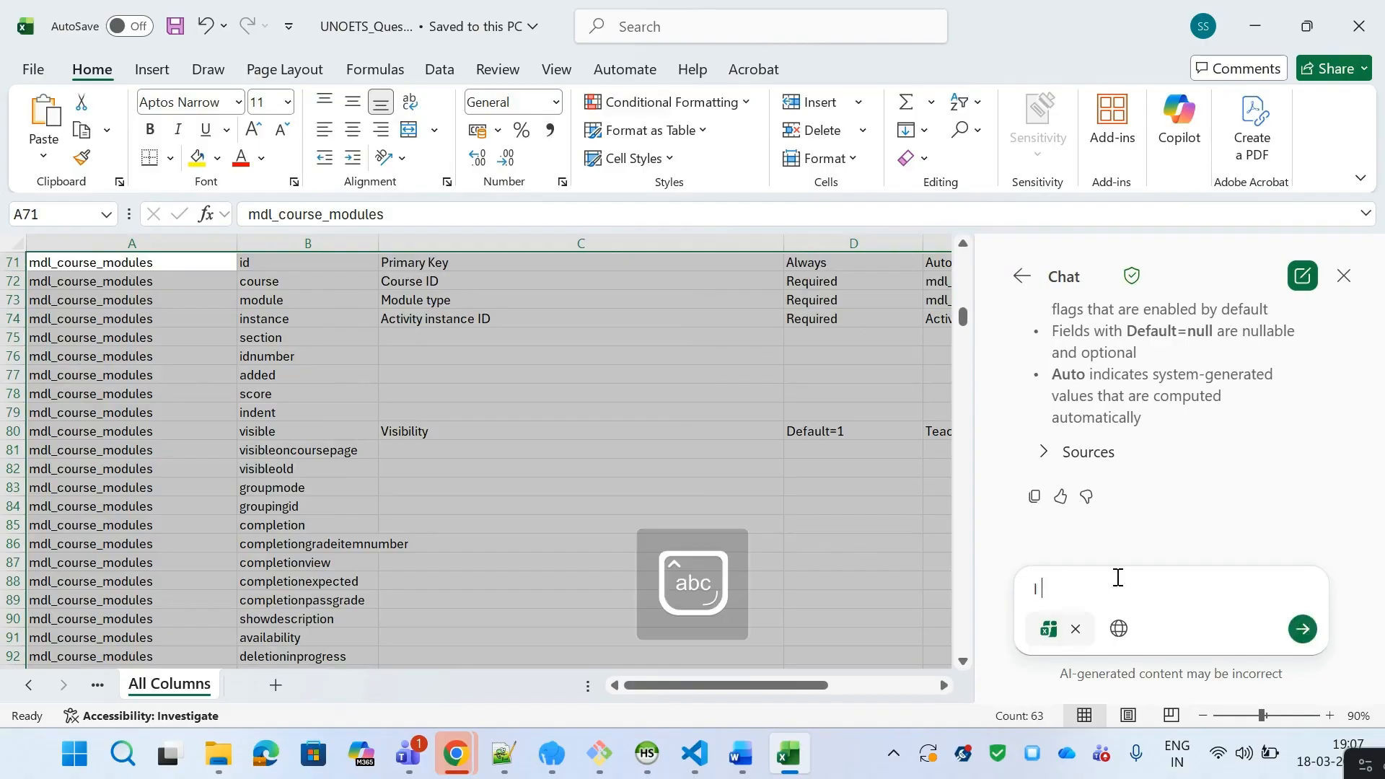
{"action": "type", "text": " have selct"}
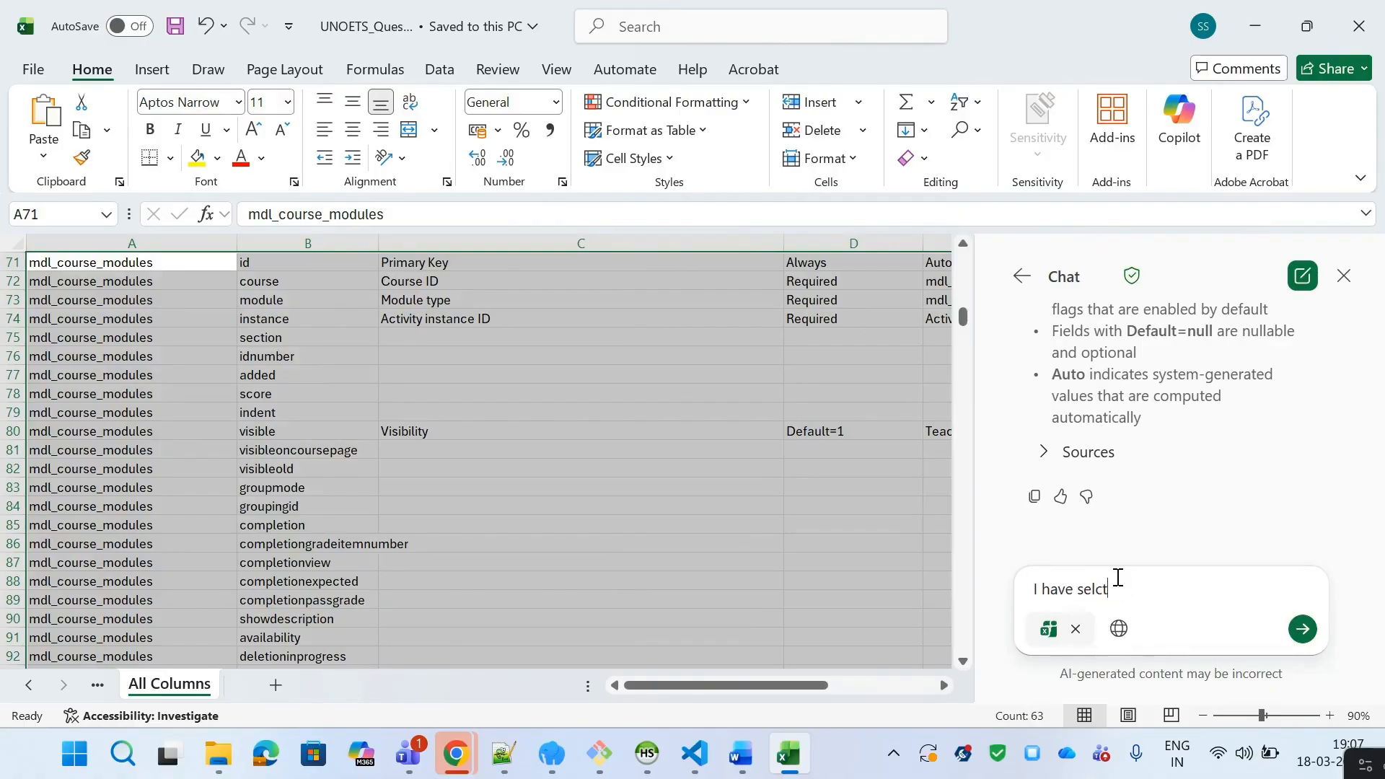
{"action": "type", "text": "h"}
{"action": "type", "text": "d the"}
{"action": "type", "text": "some cases you see"}
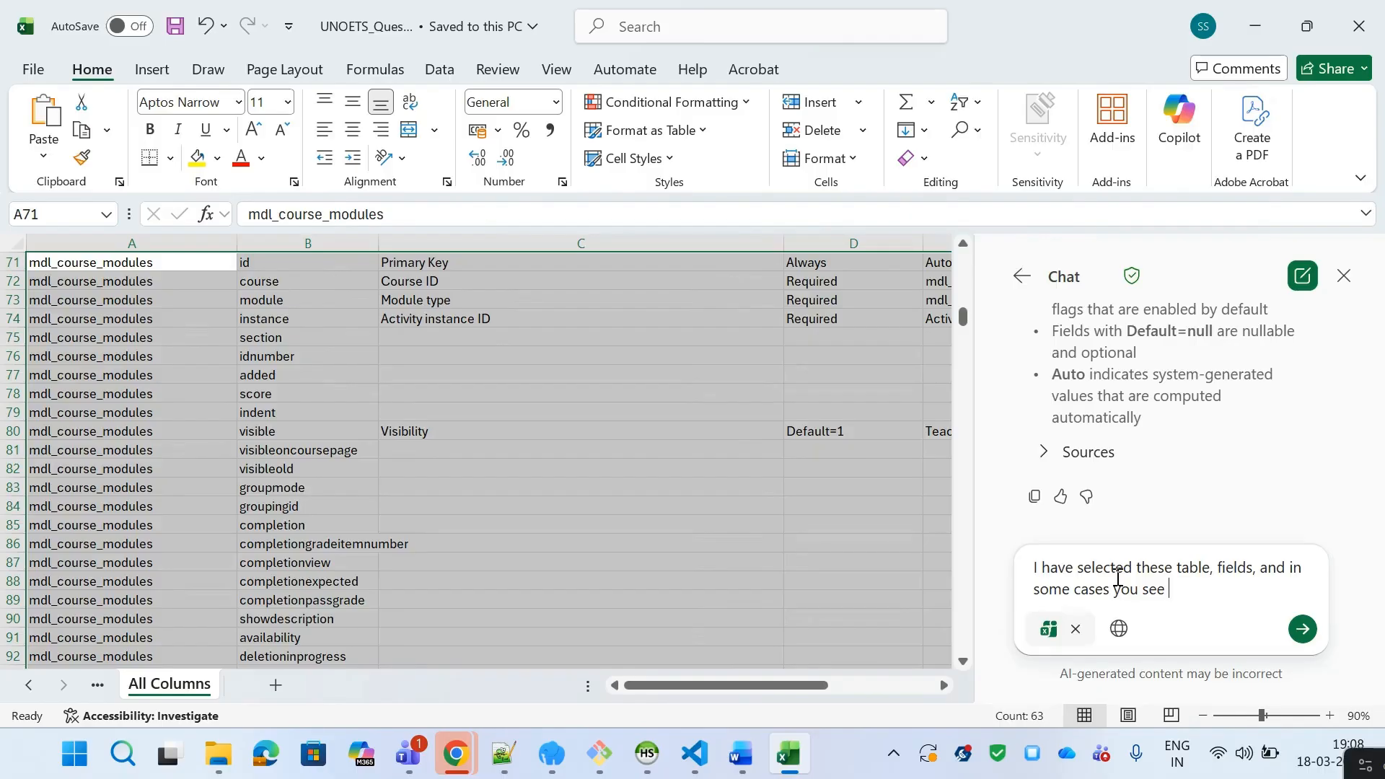
{"action": "type", "text": "ti"}
{"action": "type", "text": "on is read"}
{"action": "key", "text": "BackSpace"}
{"action": "key", "text": "BackSpace"}
{"action": "key", "text": "BackSpace"}
{"action": "type", "text": "alrea"}
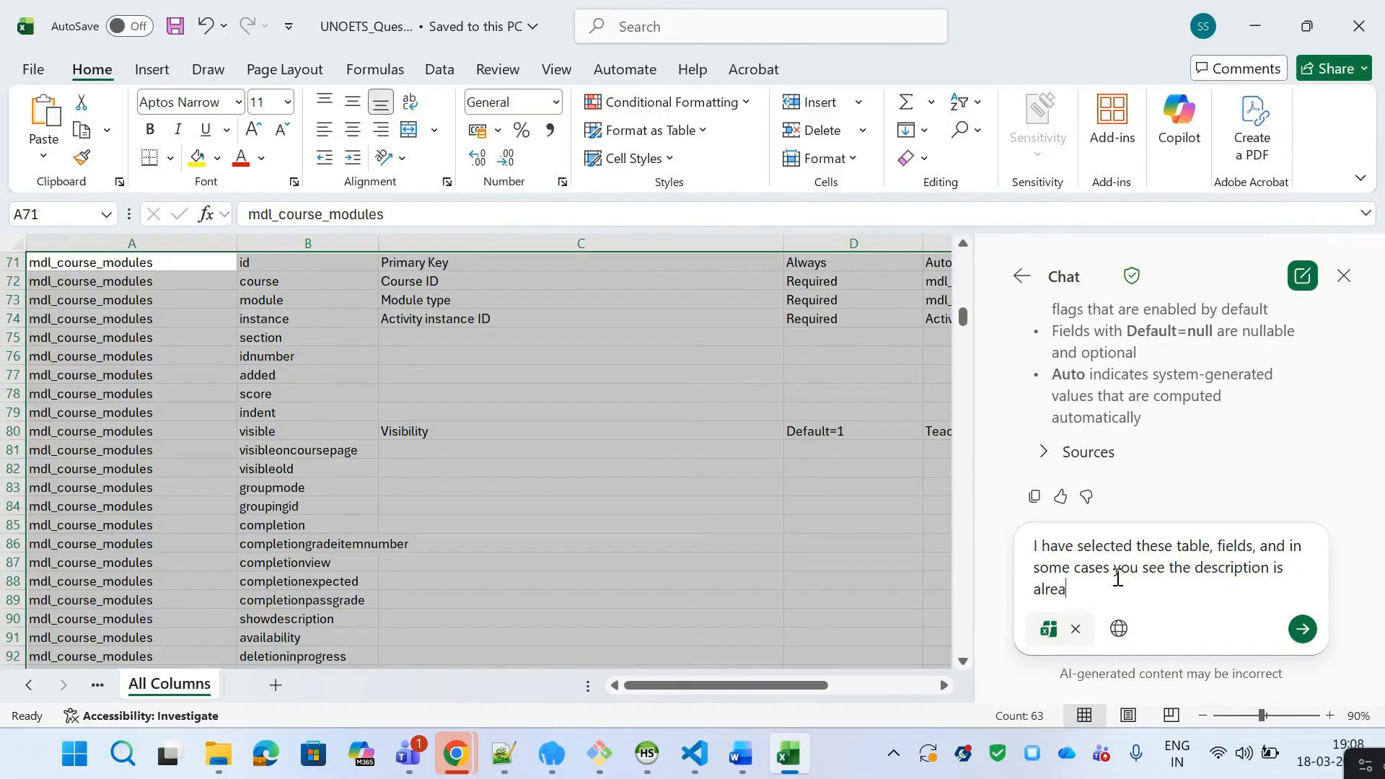
{"action": "key", "text": "BackSpace"}
{"action": "key", "text": "BackSpace"}
{"action": "type", "text": "here.. Ans"}
{"action": "type", "text": " you need to fill the "}
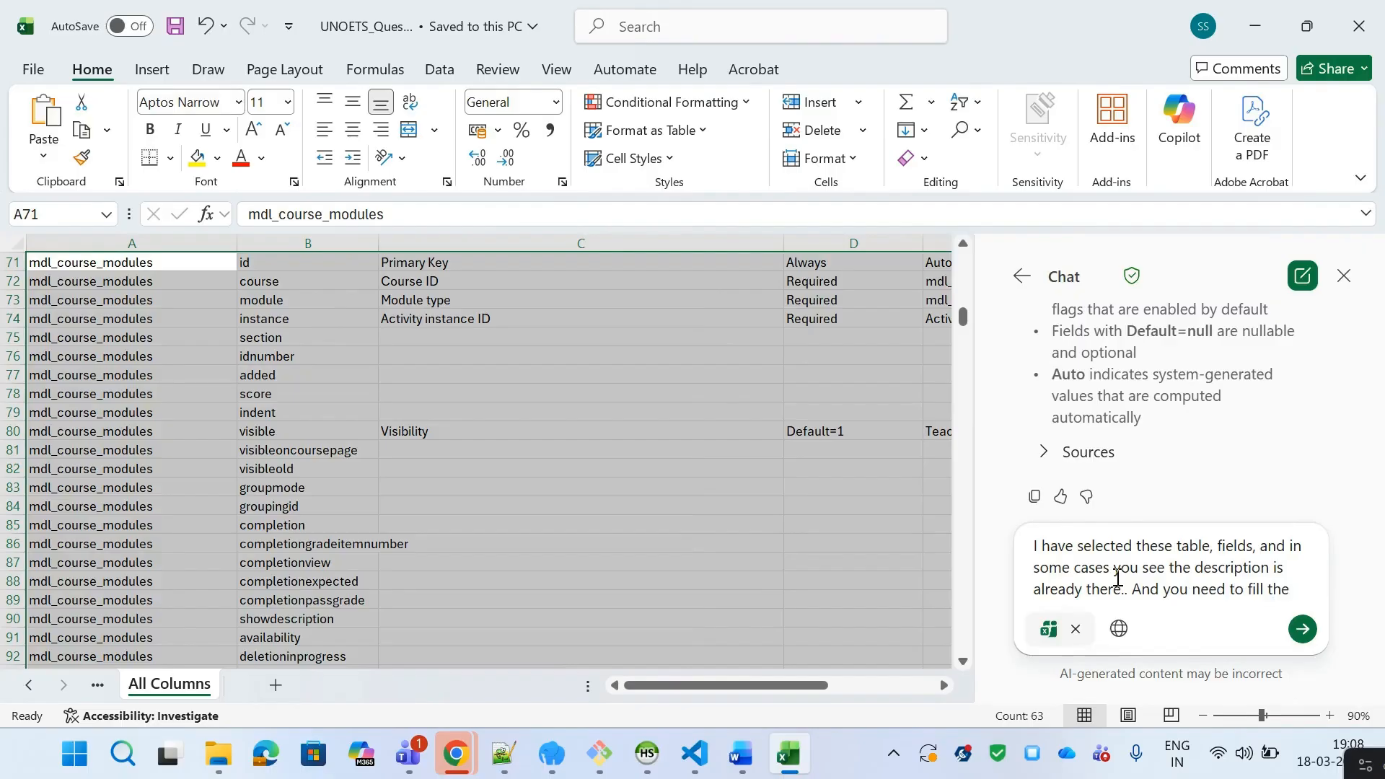
{"action": "type", "text": "default value"}
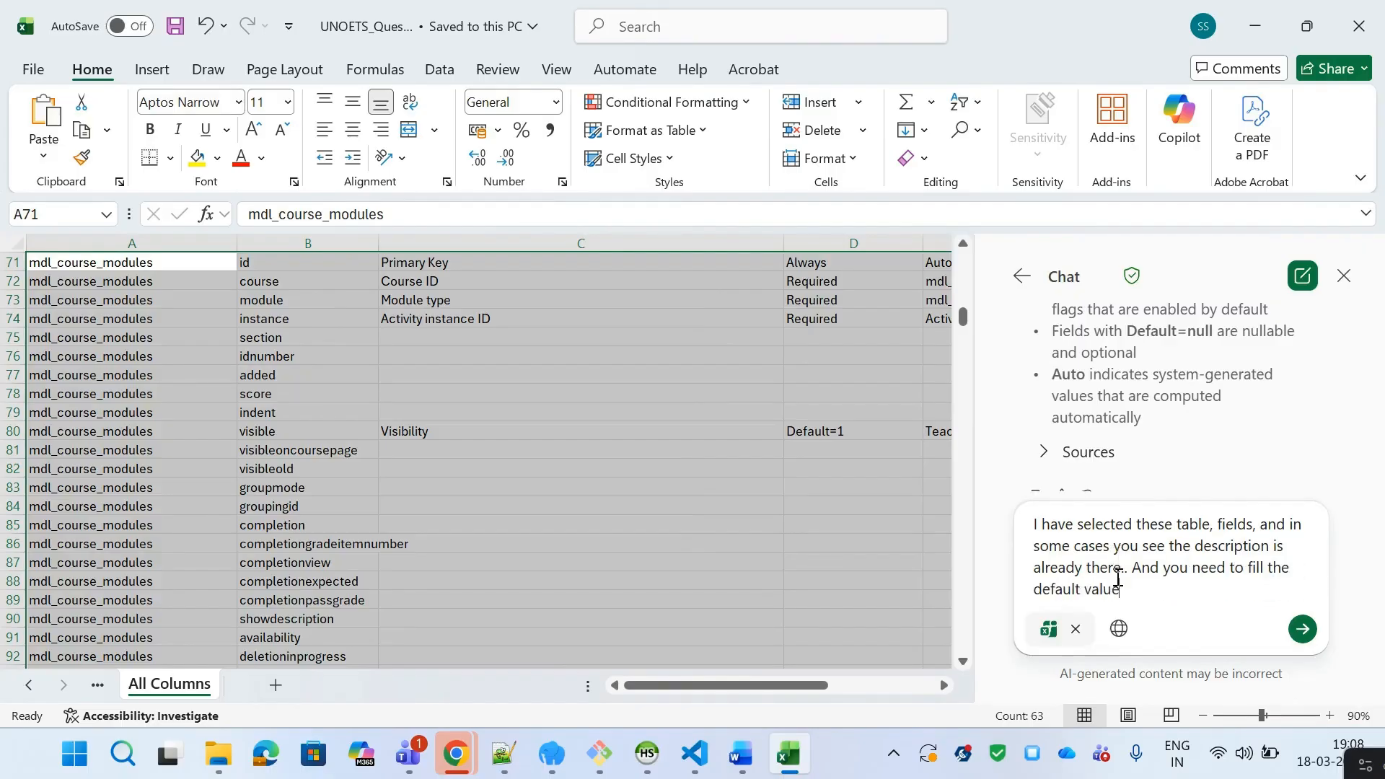
{"action": "type", "text": " od an"}
{"action": "key", "text": "BackSpace"}
{"action": "key", "text": "BackSpace"}
{"action": "key", "text": "BackSpace"}
{"action": "key", "text": "BackSpace"}
{"action": "type", "text": "This"}
{"action": "type", "text": " is"}
{"action": "key", "text": "BackSpace"}
{"action": "key", "text": "BackSpace"}
{"action": "type", "text": "table is from Moodle LMS core table."}
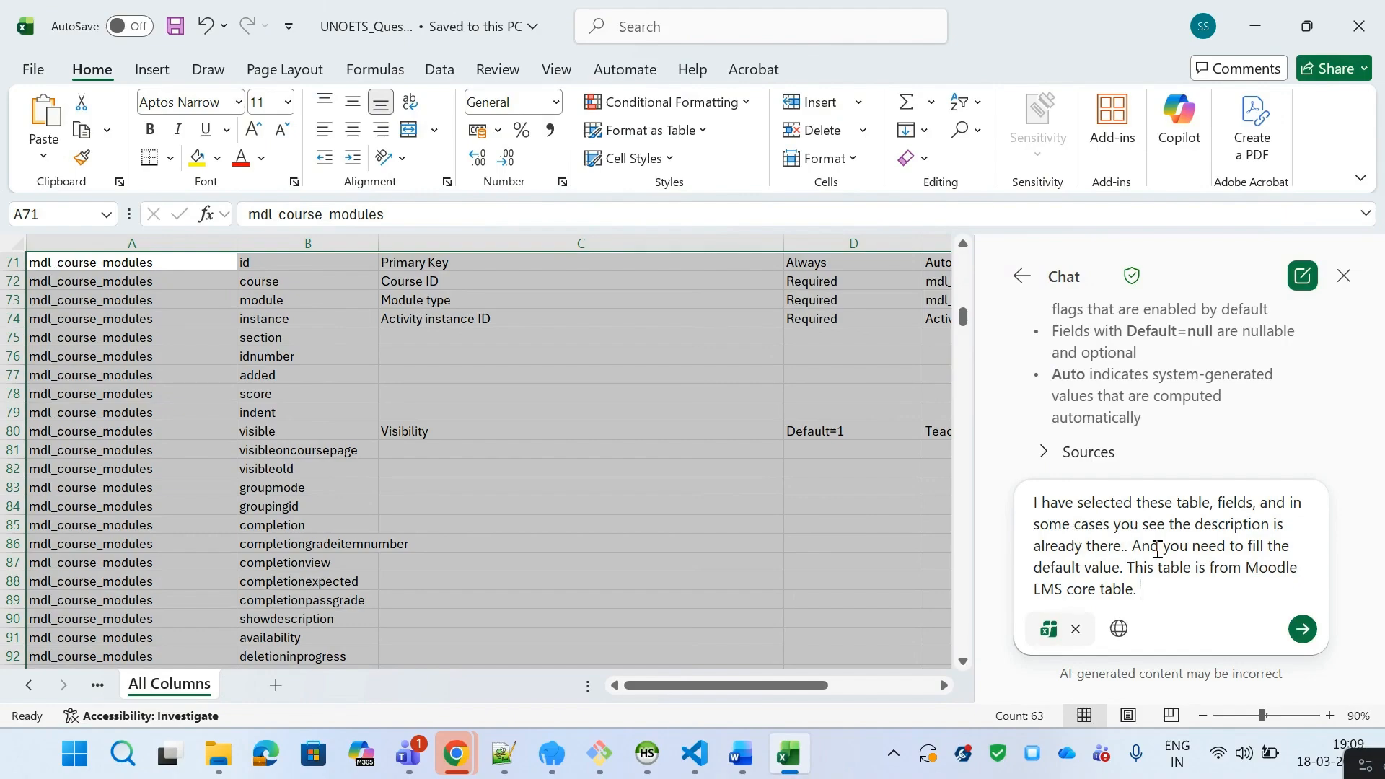
Step: Extend the prompt to fill all the details for the empty cells, and send it to Copilot
{"action": "left_click", "coordinate": [1121, 569]}
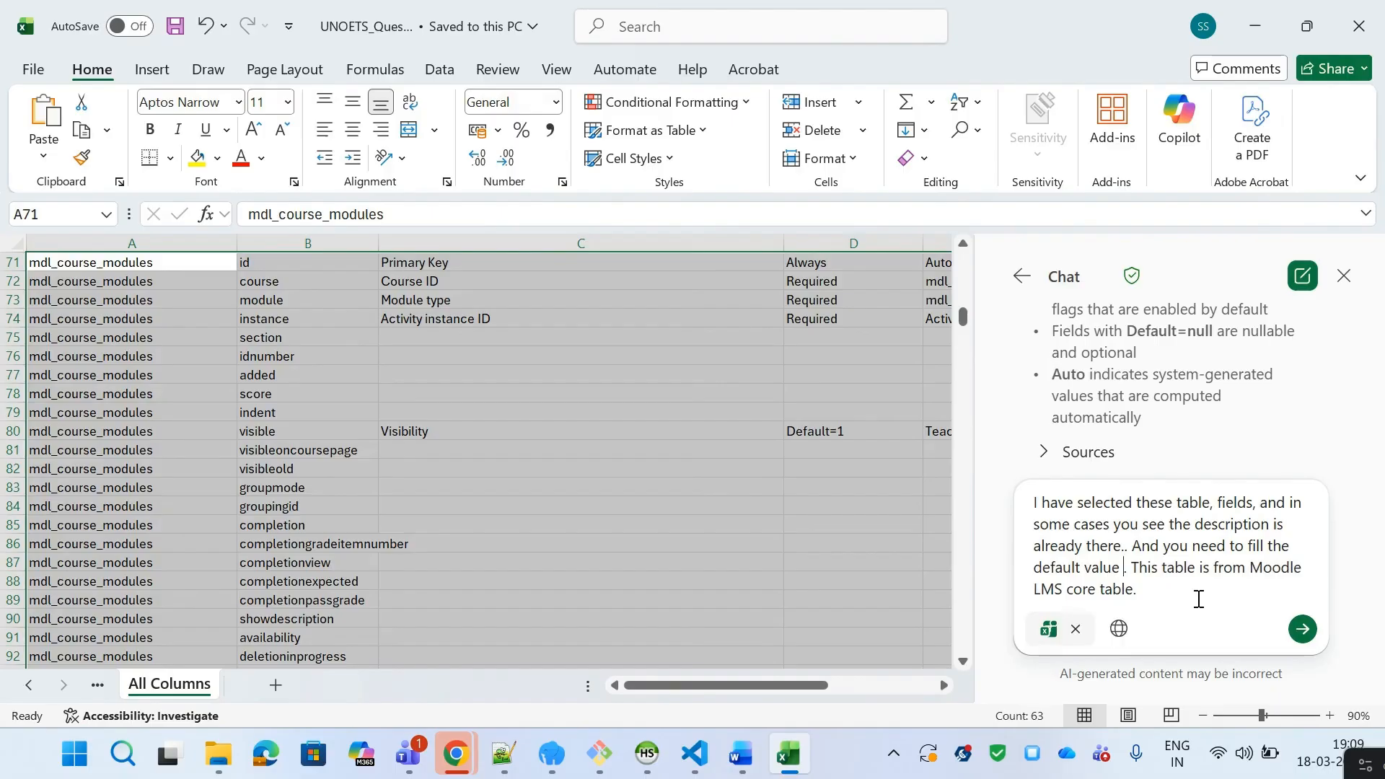
{"action": "key", "text": "BackSpace"}
{"action": "key", "text": "Right"}
{"action": "key", "text": "BackSpace"}
{"action": "key", "text": "Down"}
{"action": "type", "text": "FI"}
{"action": "key", "text": "BackSpace"}
{"action": "key", "text": "BackSpace"}
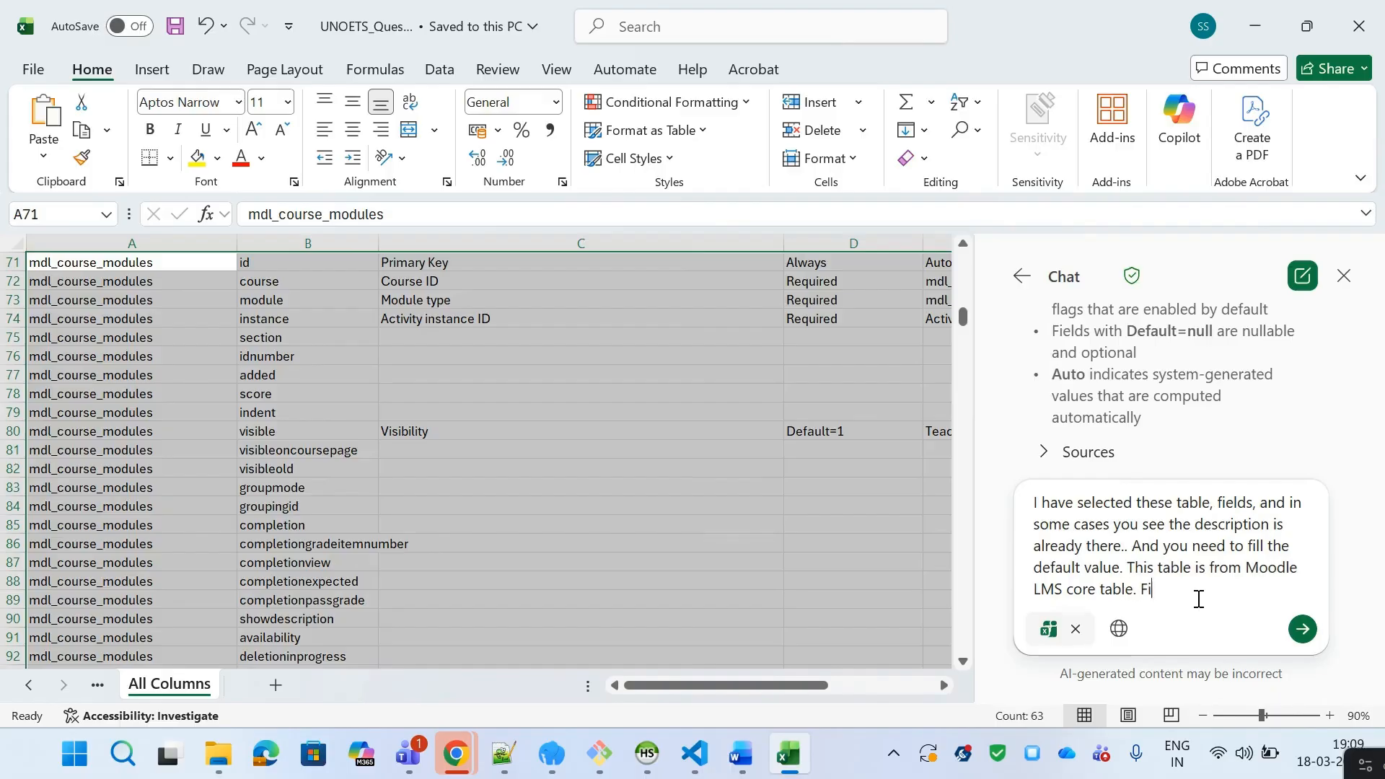
{"action": "type", "text": "all the details for the e"}
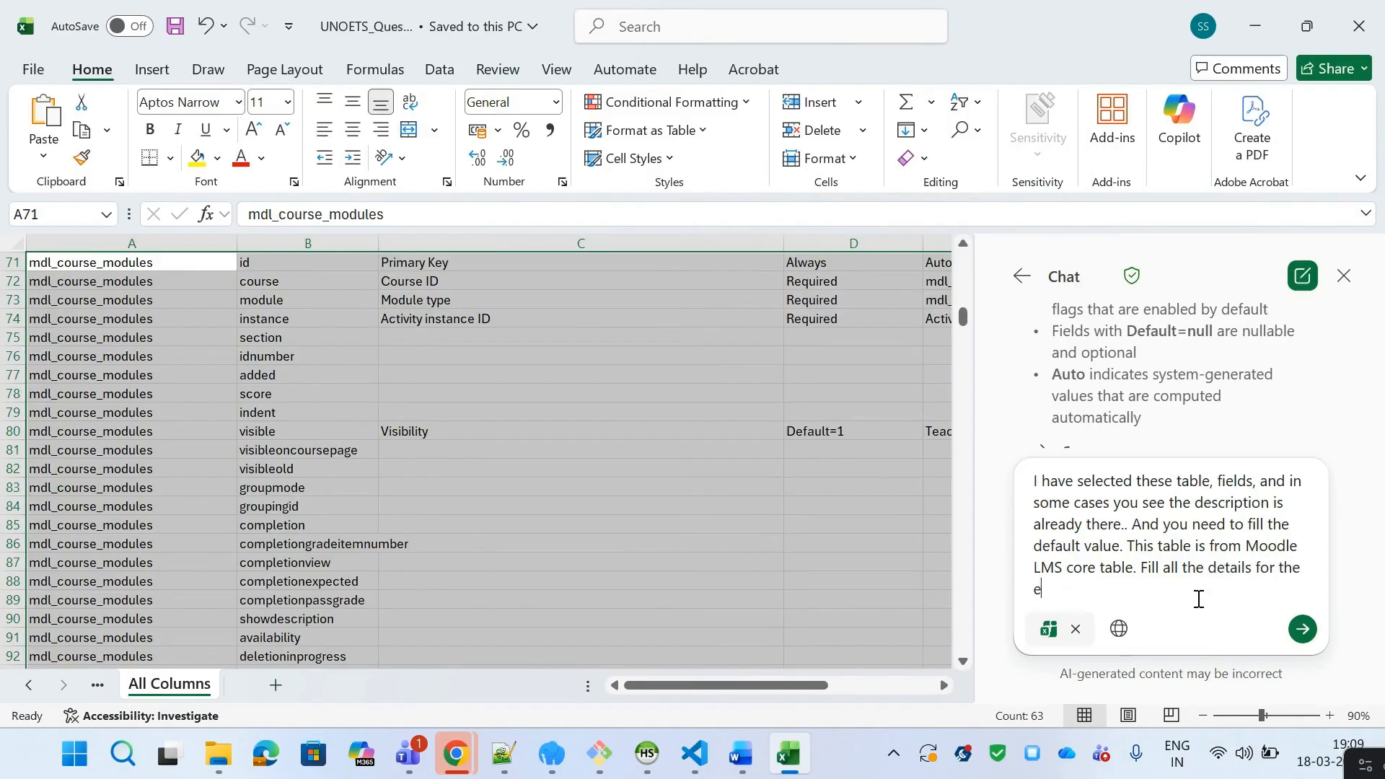
{"action": "type", "text": "mpty o"}
{"action": "key", "text": "BackSpace"}
{"action": "type", "text": "fi"}
{"action": "key", "text": "BackSpace"}
{"action": "key", "text": "BackSpace"}
{"action": "type", "text": "fields"}
{"action": "key", "text": "BackSpace"}
{"action": "key", "text": "BackSpace"}
{"action": "key", "text": "BackSpace"}
{"action": "key", "text": "BackSpace"}
{"action": "key", "text": "BackSpace"}
{"action": "key", "text": "BackSpace"}
{"action": "type", "text": "cell."}
{"action": "key", "text": "BackSpace"}
{"action": "type", "text": "s."}
{"action": "key", "text": "Return"}
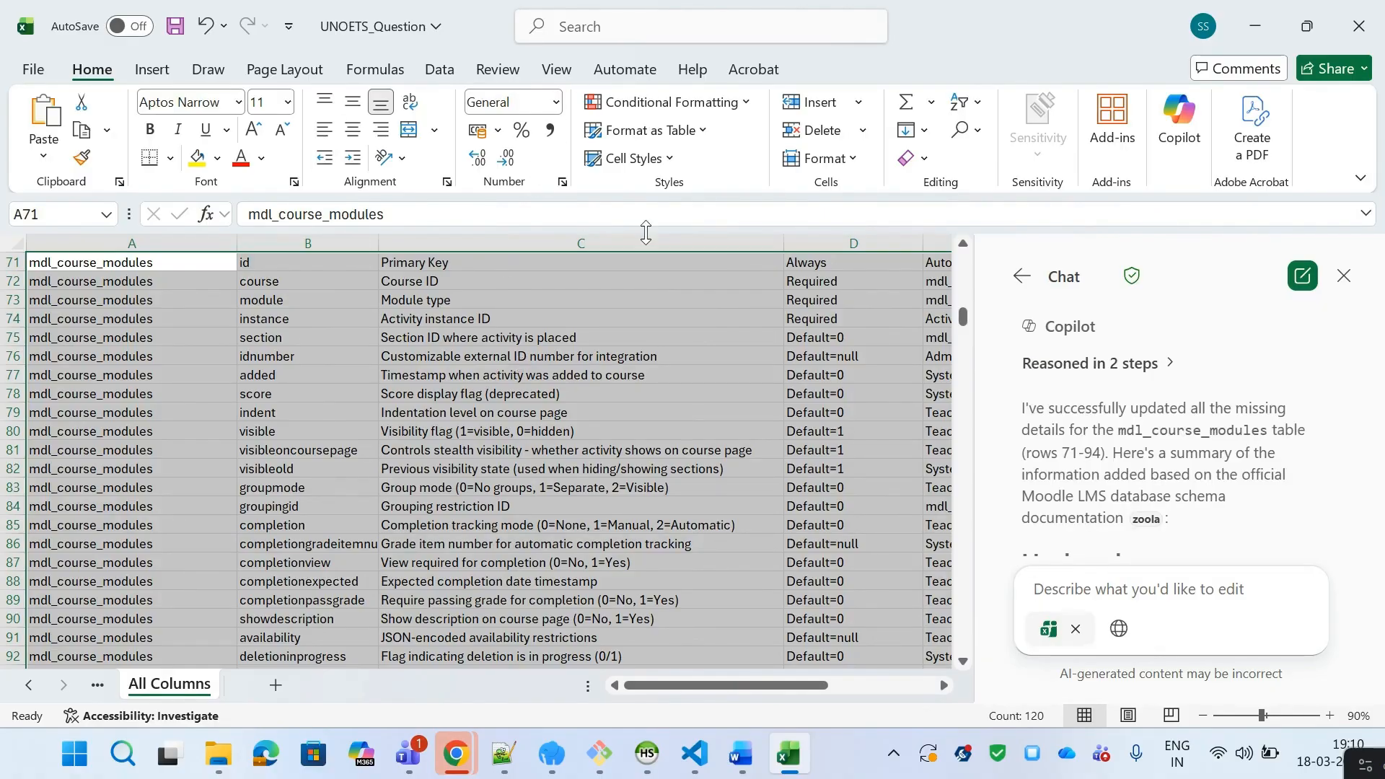
Step: Review the filled descriptions, defaults and sources for the first mdl_course_modules rows, moving cell by cell
{"action": "left_click", "coordinate": [963, 244]}
{"action": "left_click", "coordinate": [963, 244]}
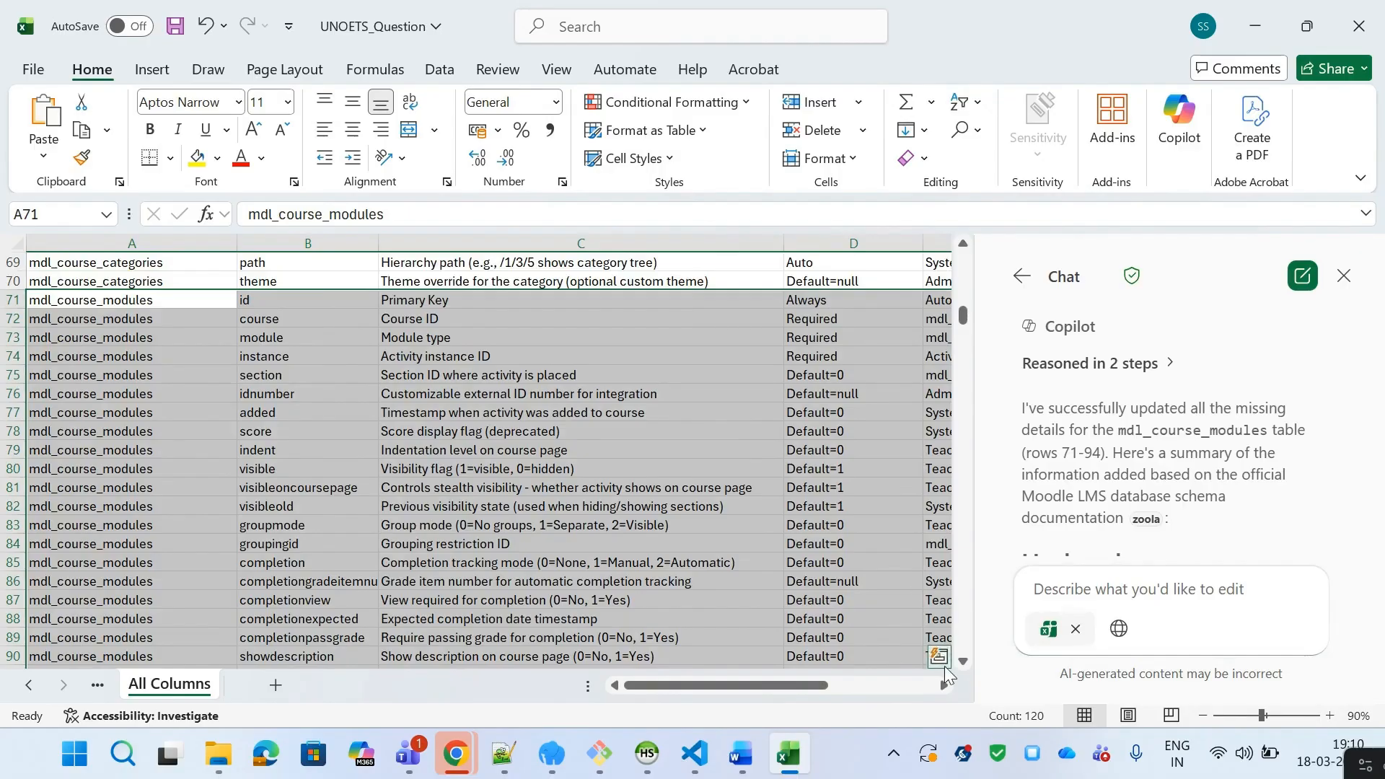
{"action": "left_click", "coordinate": [963, 661]}
{"action": "left_click", "coordinate": [963, 661]}
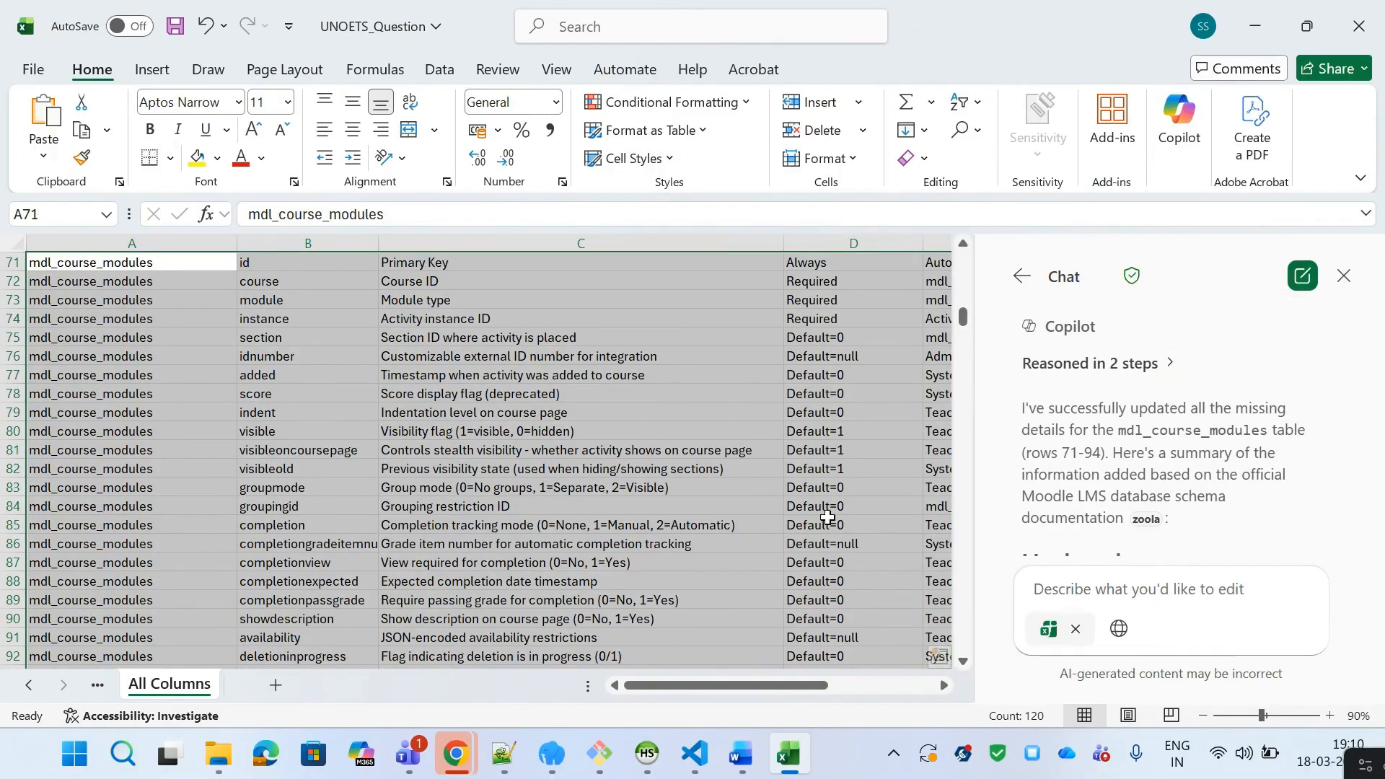
{"action": "left_click", "coordinate": [469, 301]}
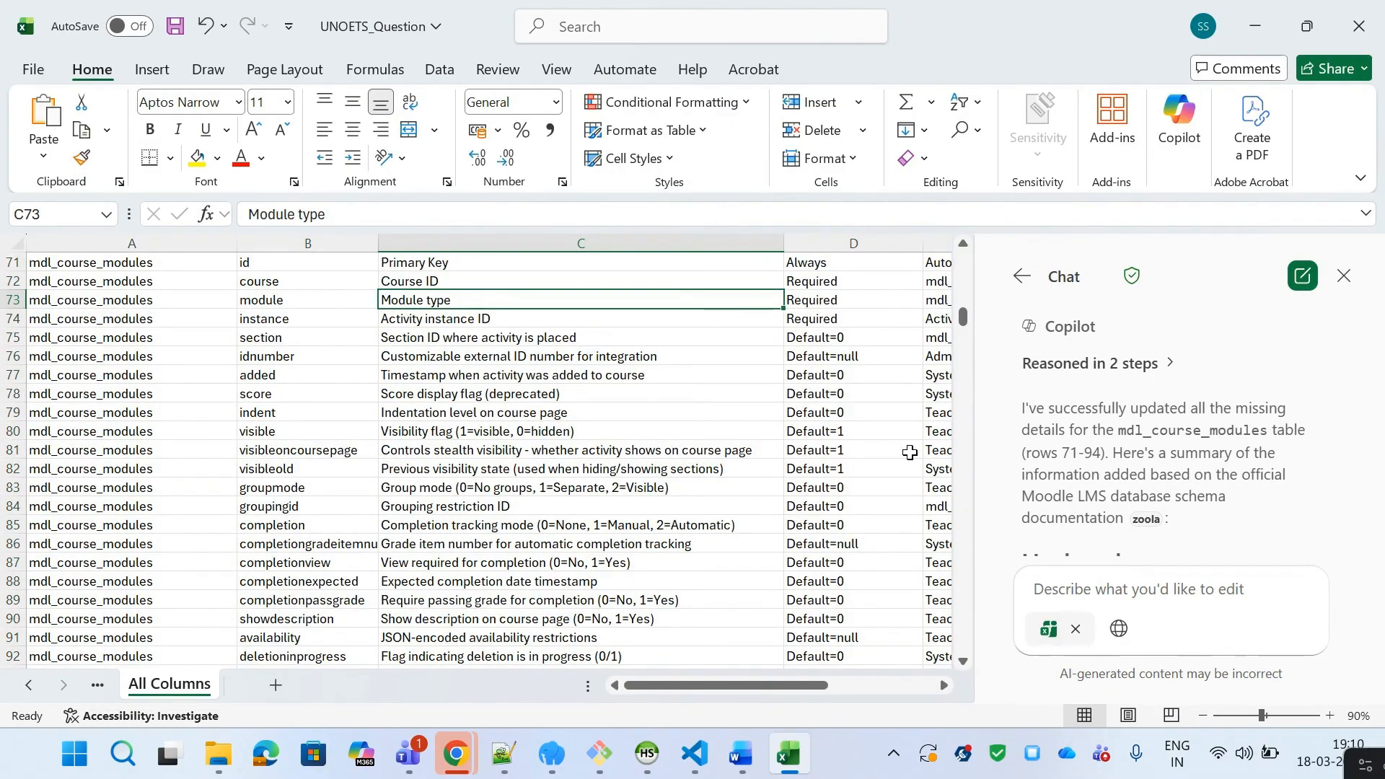
{"action": "key", "text": "Left"}
{"action": "key", "text": "Left"}
{"action": "key", "text": "Right"}
{"action": "key", "text": "Right"}
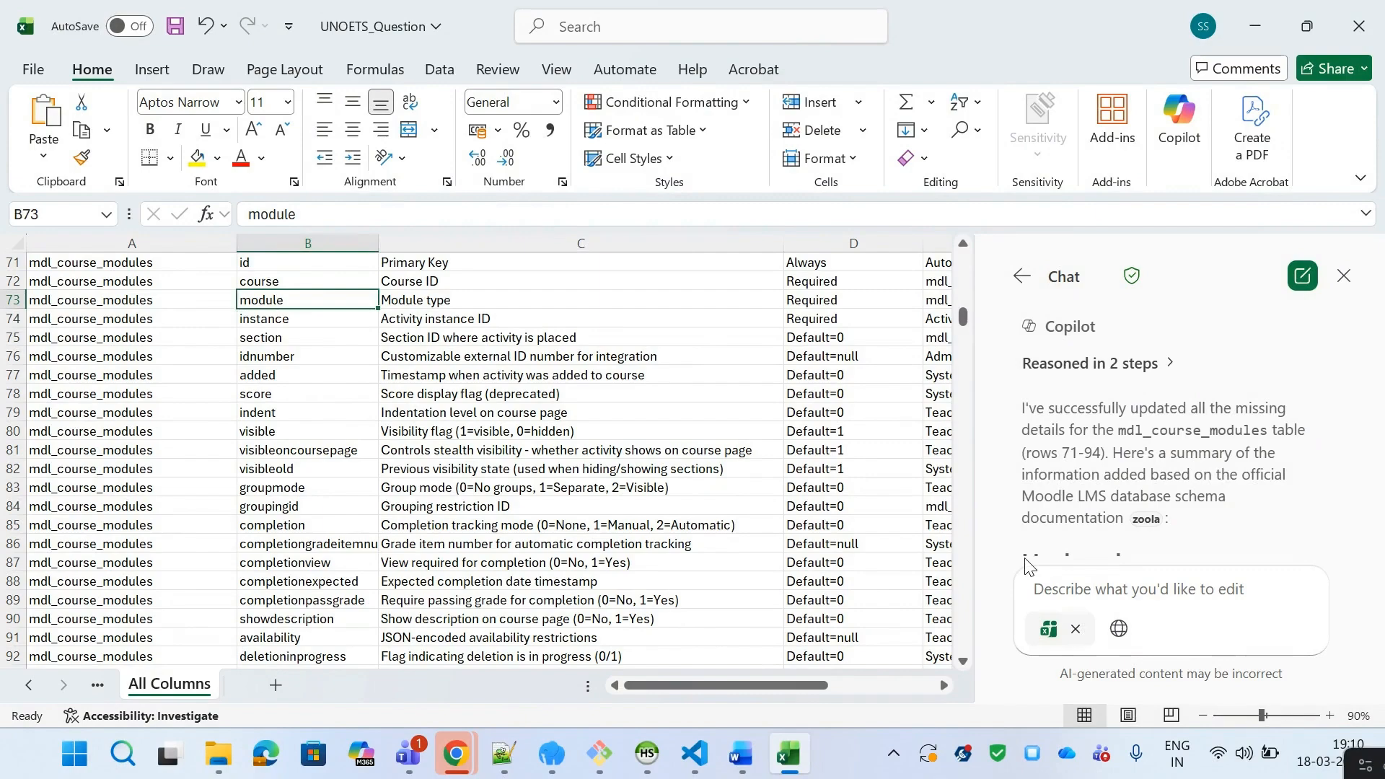
{"action": "key", "text": "Right"}
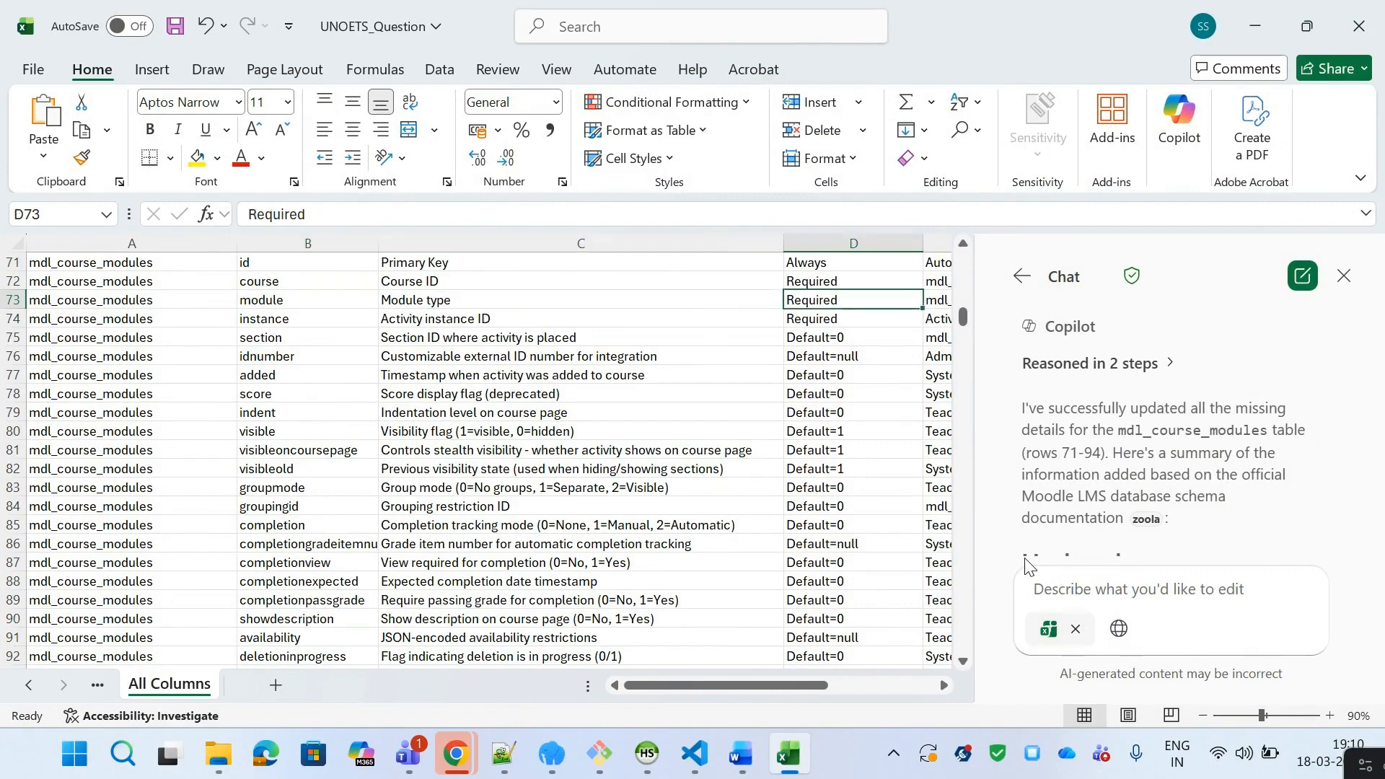
{"action": "key", "text": "Left"}
{"action": "key", "text": "Left"}
{"action": "key", "text": "Left"}
{"action": "key", "text": "Right"}
{"action": "key", "text": "Right"}
{"action": "key", "text": "Down"}
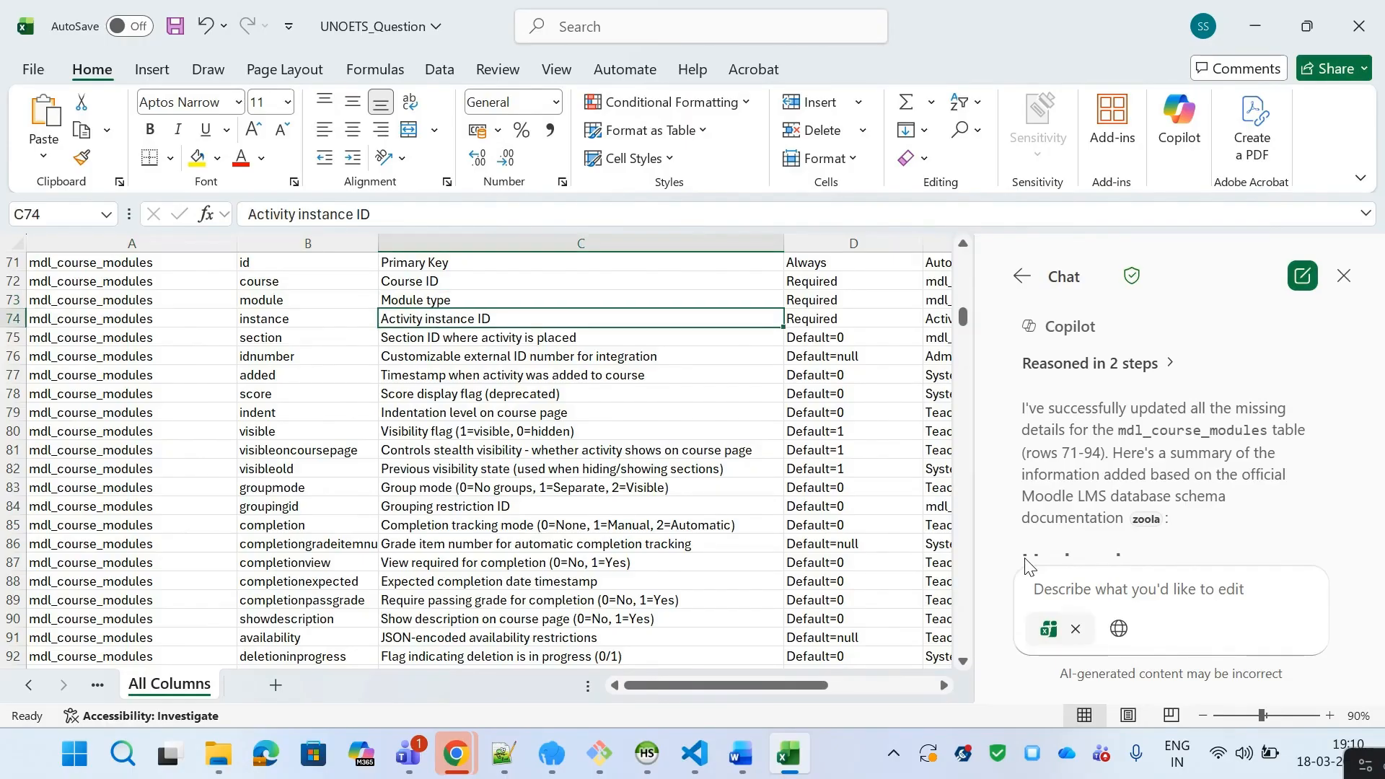
{"action": "key", "text": "Up"}
{"action": "key", "text": "Right"}
{"action": "key", "text": "Right"}
{"action": "key", "text": "Right"}
{"action": "key", "text": "Left"}
{"action": "key", "text": "Left"}
{"action": "key", "text": "Left"}
{"action": "key", "text": "Left"}
{"action": "key", "text": "Left"}
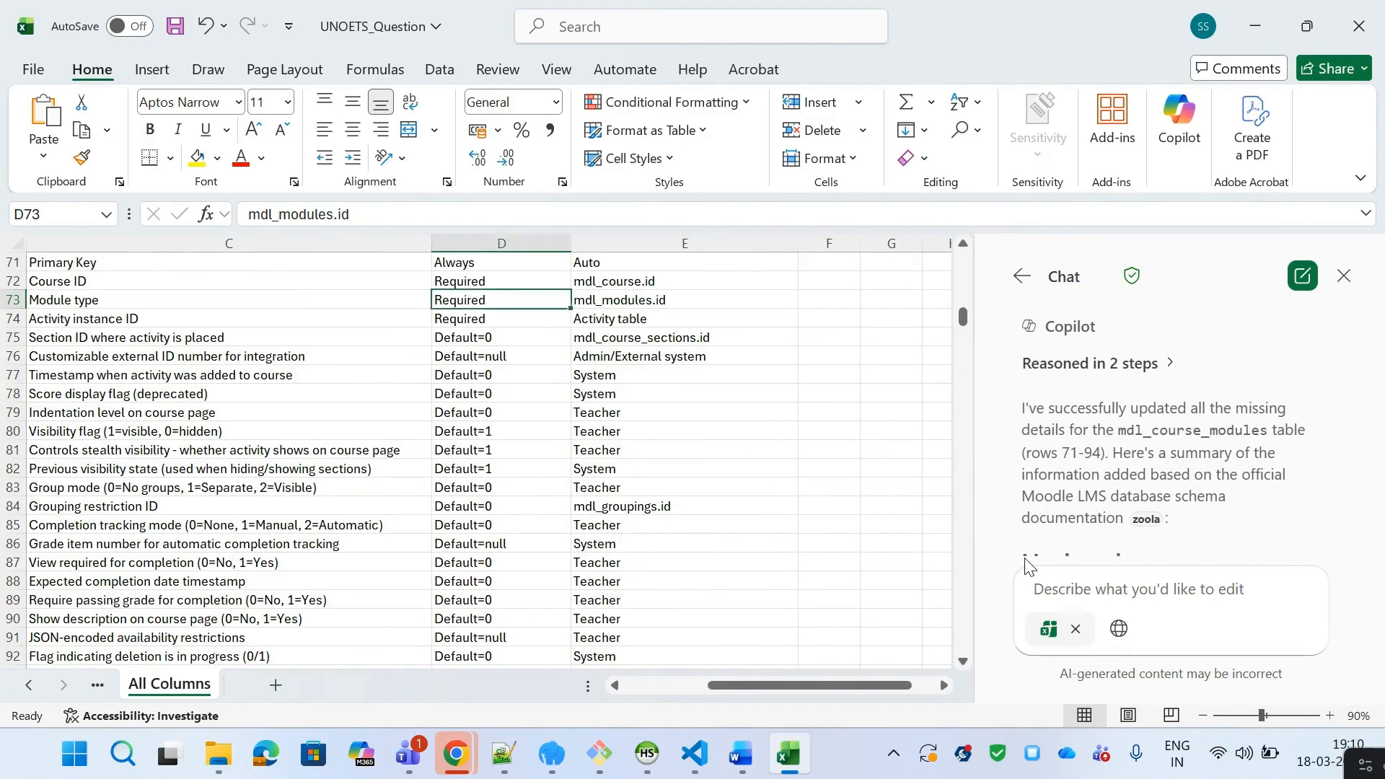
{"action": "key", "text": "Down"}
{"action": "key", "text": "Right"}
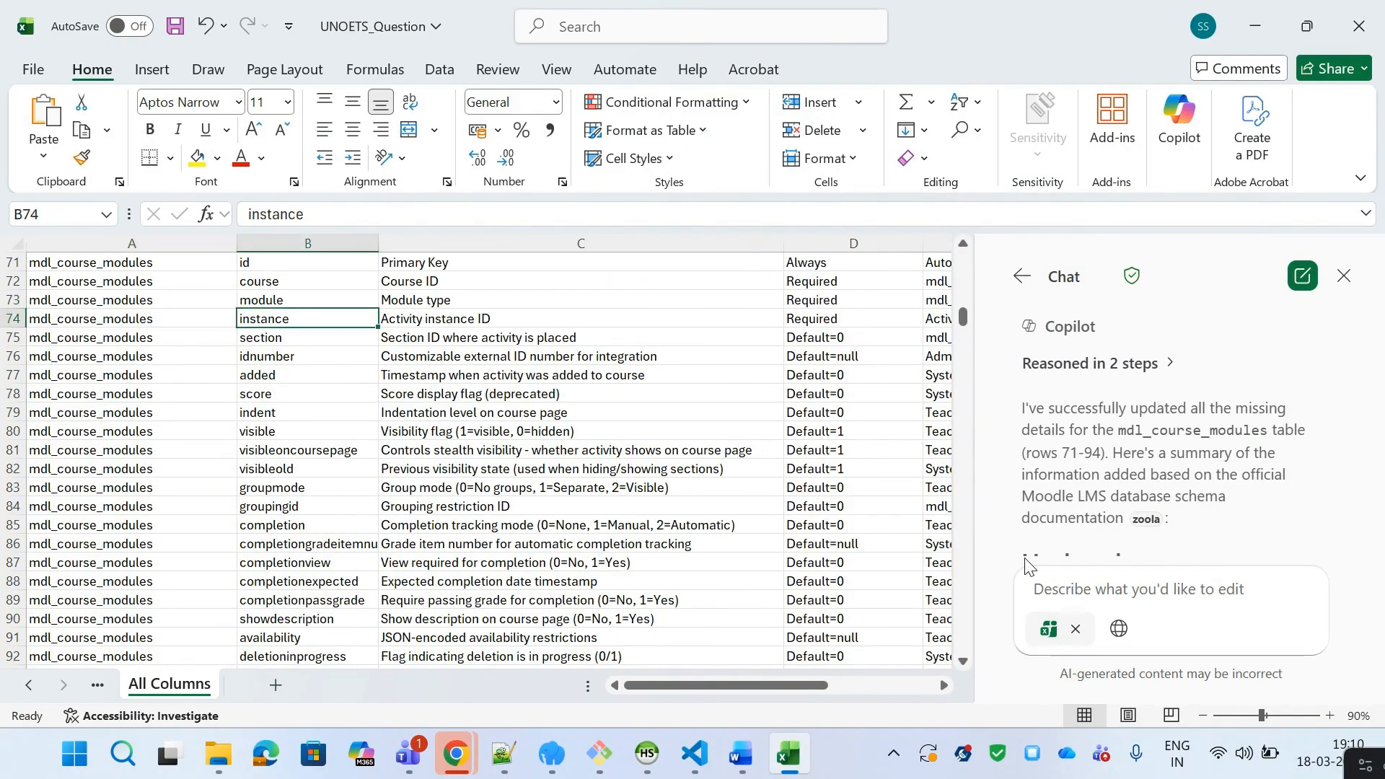
{"action": "key", "text": "Right"}
{"action": "key", "text": "Right"}
{"action": "key", "text": "Right"}
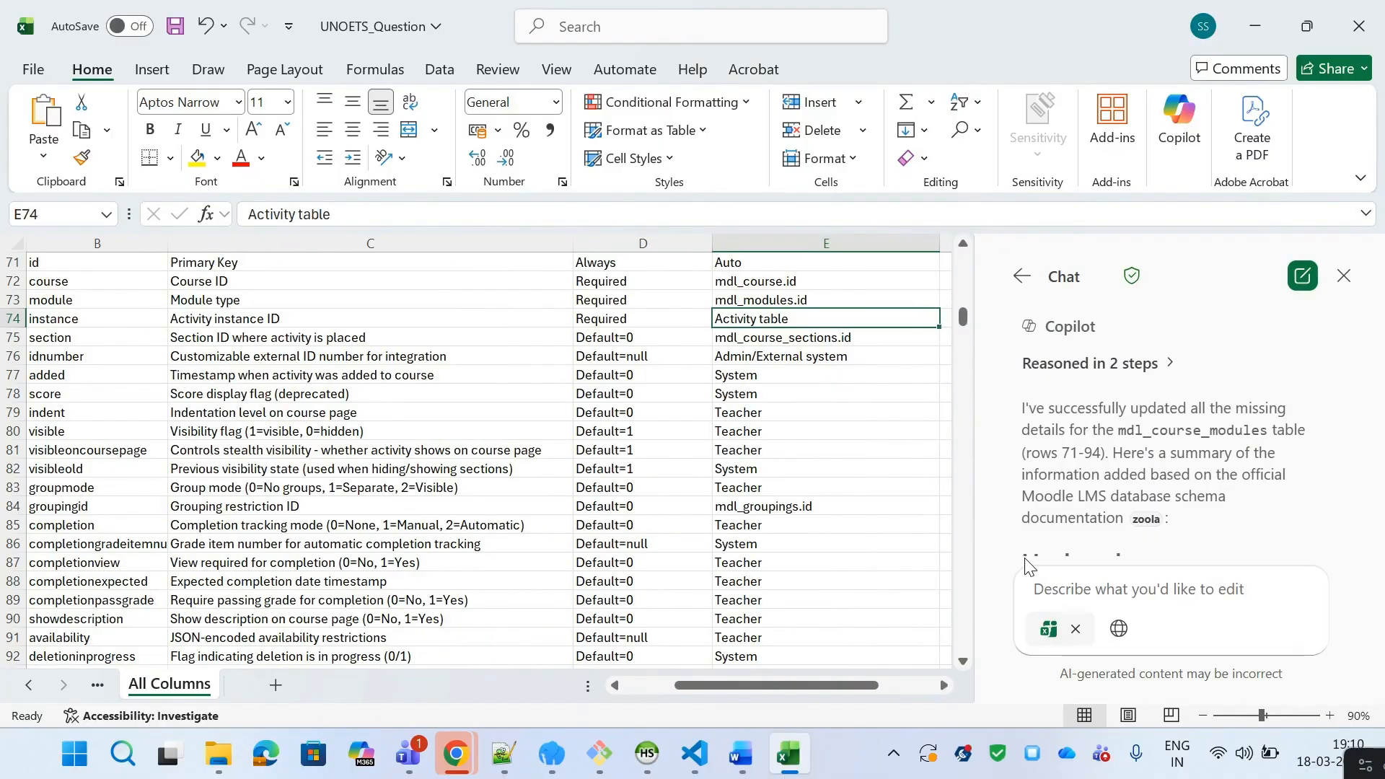
{"action": "key", "text": "Left"}
{"action": "key", "text": "Left"}
{"action": "key", "text": "Left"}
{"action": "key", "text": "Left"}
{"action": "key", "text": "Down"}
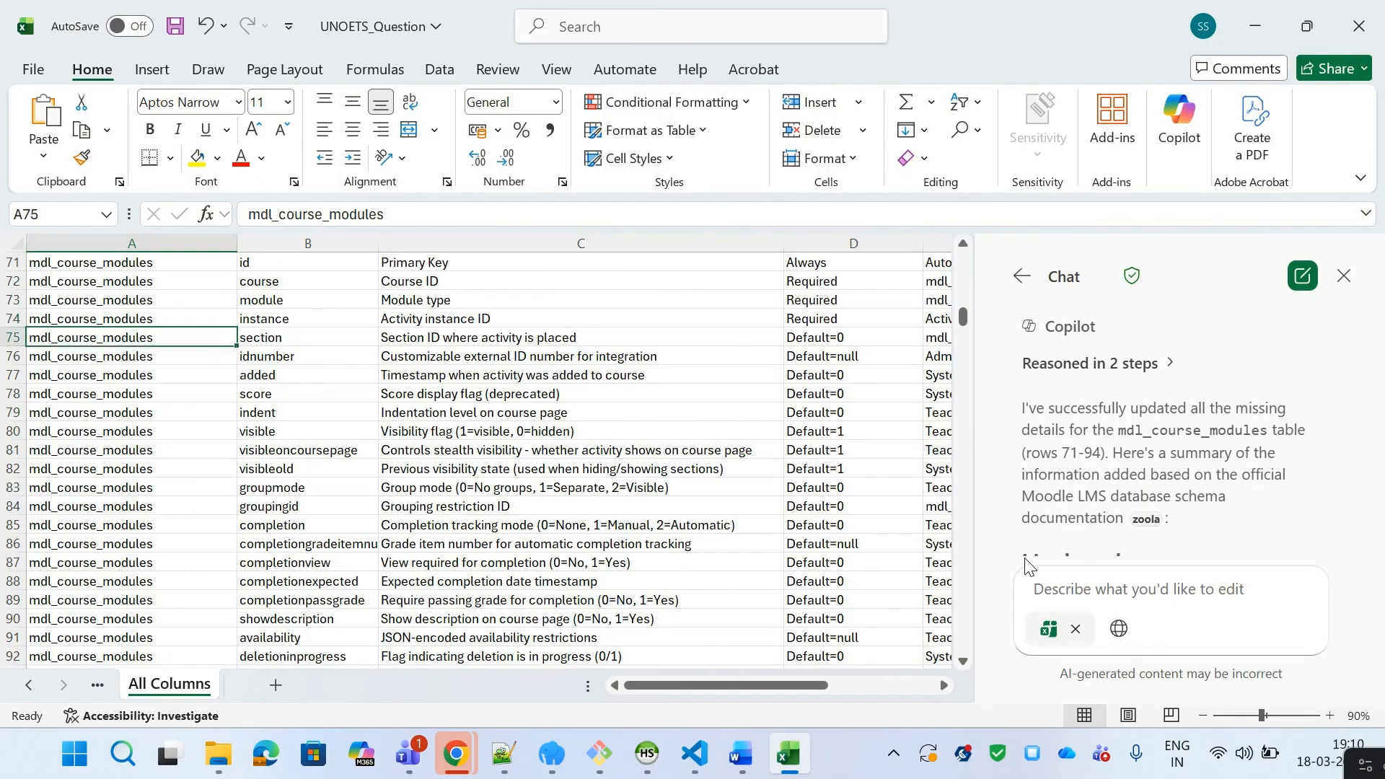
{"action": "key", "text": "Right"}
{"action": "key", "text": "Right"}
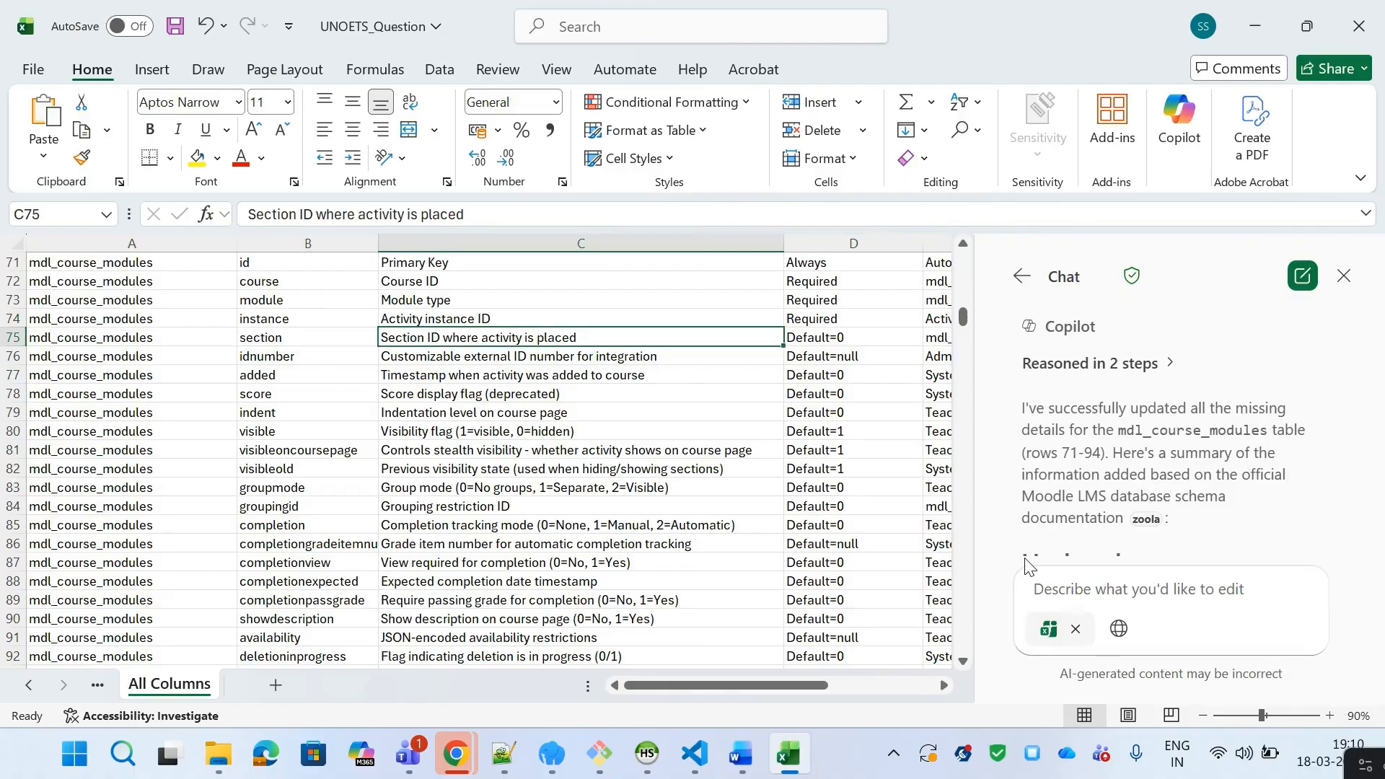
{"action": "key", "text": "Right"}
{"action": "key", "text": "Right"}
{"action": "key", "text": "Left"}
{"action": "key", "text": "Left"}
{"action": "key", "text": "Left"}
{"action": "key", "text": "Left"}
{"action": "key", "text": "Down"}
{"action": "key", "text": "Right"}
{"action": "key", "text": "Right"}
{"action": "key", "text": "Down"}
{"action": "key", "text": "Down"}
{"action": "key", "text": "Down"}
{"action": "key", "text": "Down"}
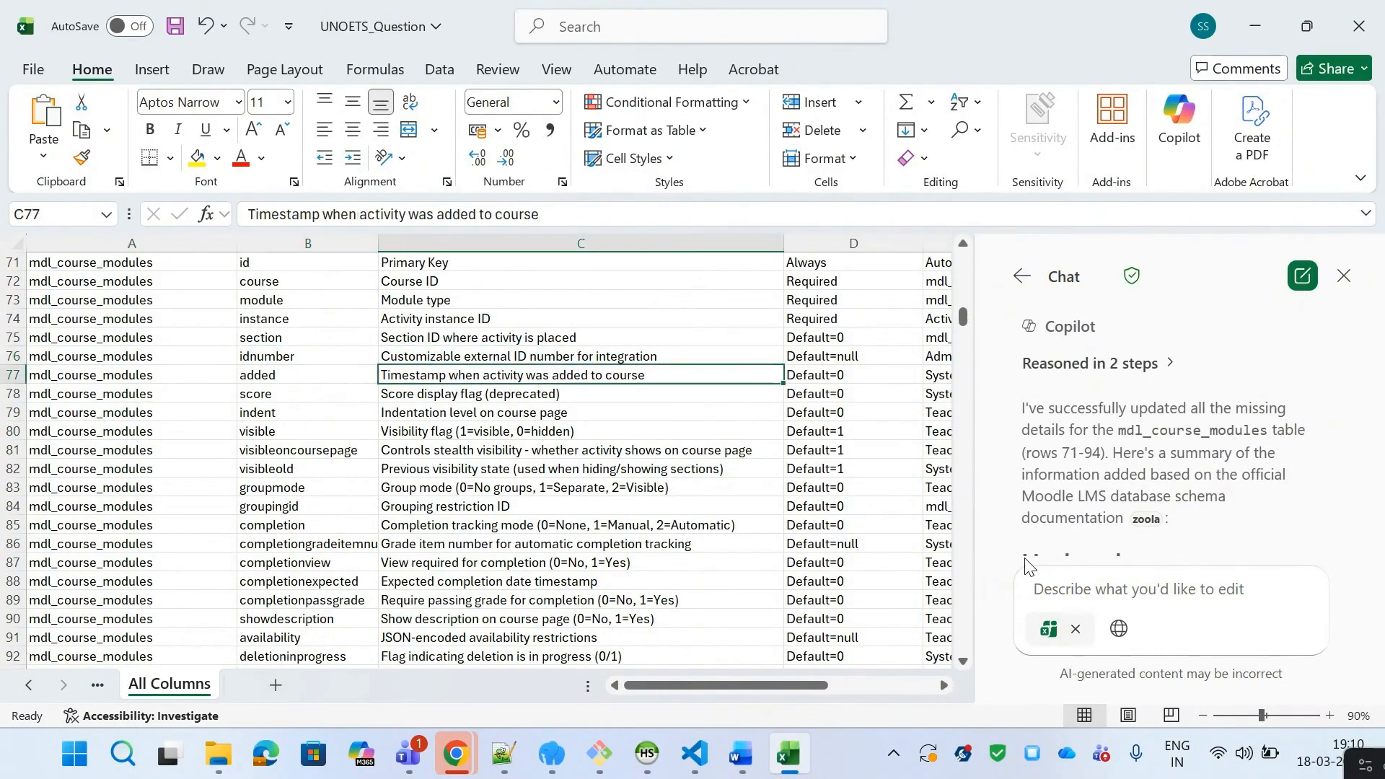
{"action": "key", "text": "Up"}
{"action": "key", "text": "Up"}
{"action": "key", "text": "Left"}
{"action": "key", "text": "Left"}
{"action": "key", "text": "Right"}
{"action": "key", "text": "Right"}
{"action": "key", "text": "Right"}
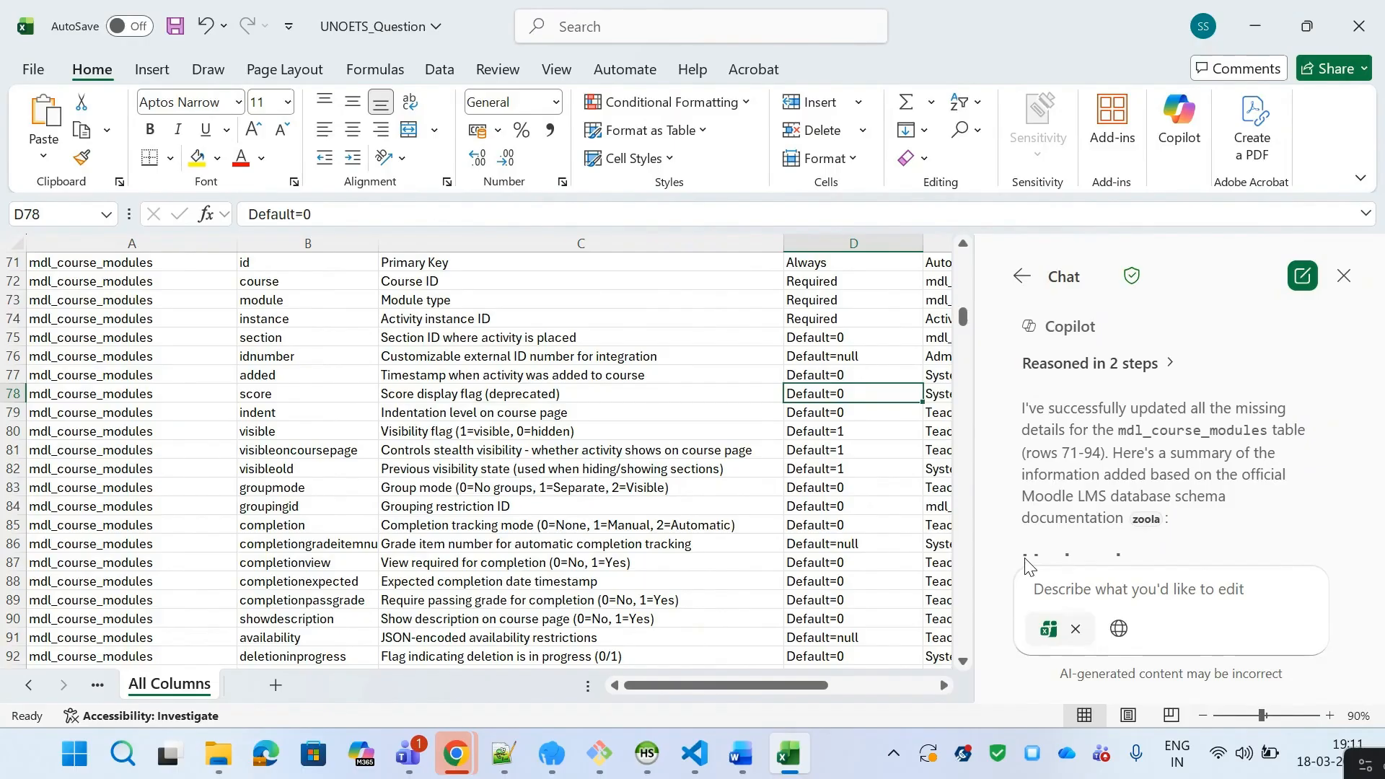
Step: Review the remaining mdl_course_modules rows down to the mdl_course_sections rows below them
{"action": "key", "text": "Right"}
{"action": "key", "text": "Left"}
{"action": "key", "text": "Left"}
{"action": "key", "text": "Left"}
{"action": "key", "text": "Left"}
{"action": "key", "text": "Down"}
{"action": "key", "text": "Right"}
{"action": "key", "text": "Right"}
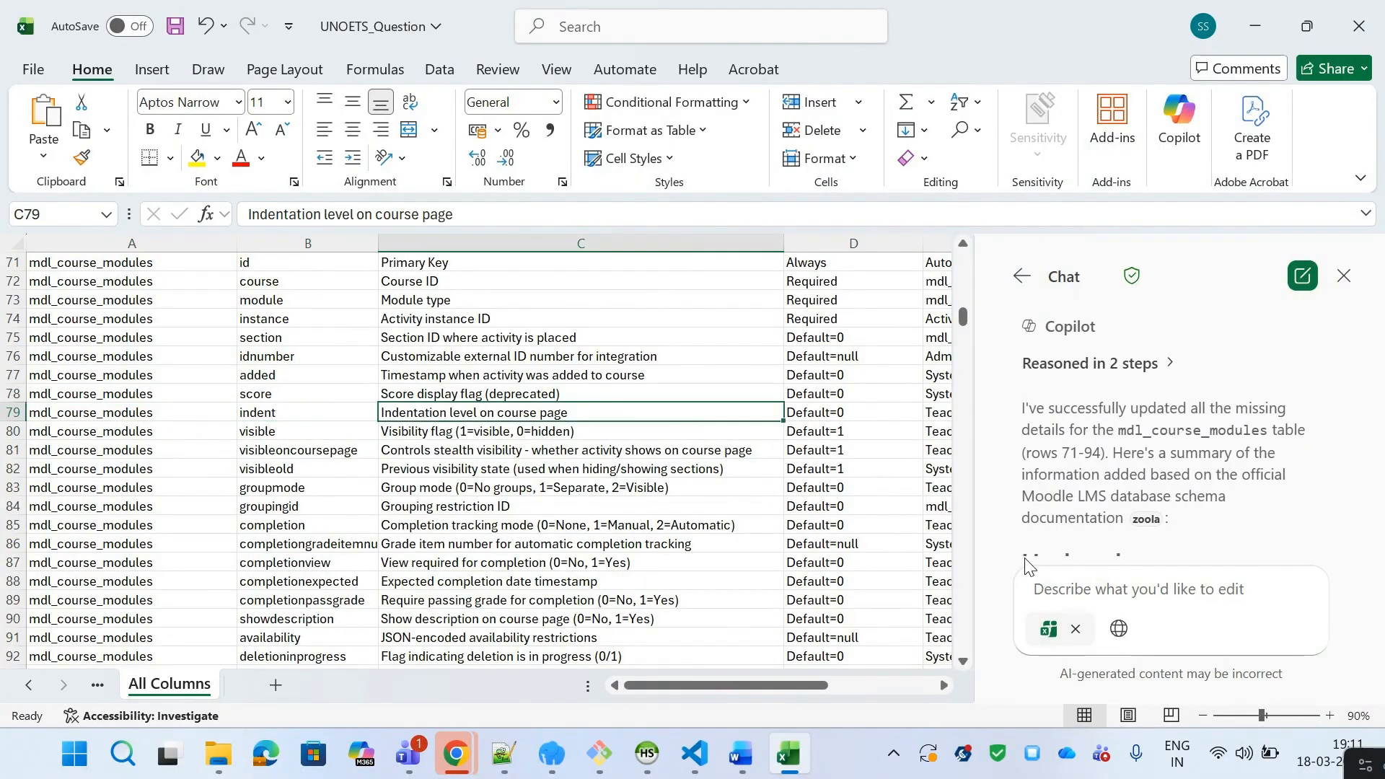
{"action": "key", "text": "Right"}
{"action": "key", "text": "Right"}
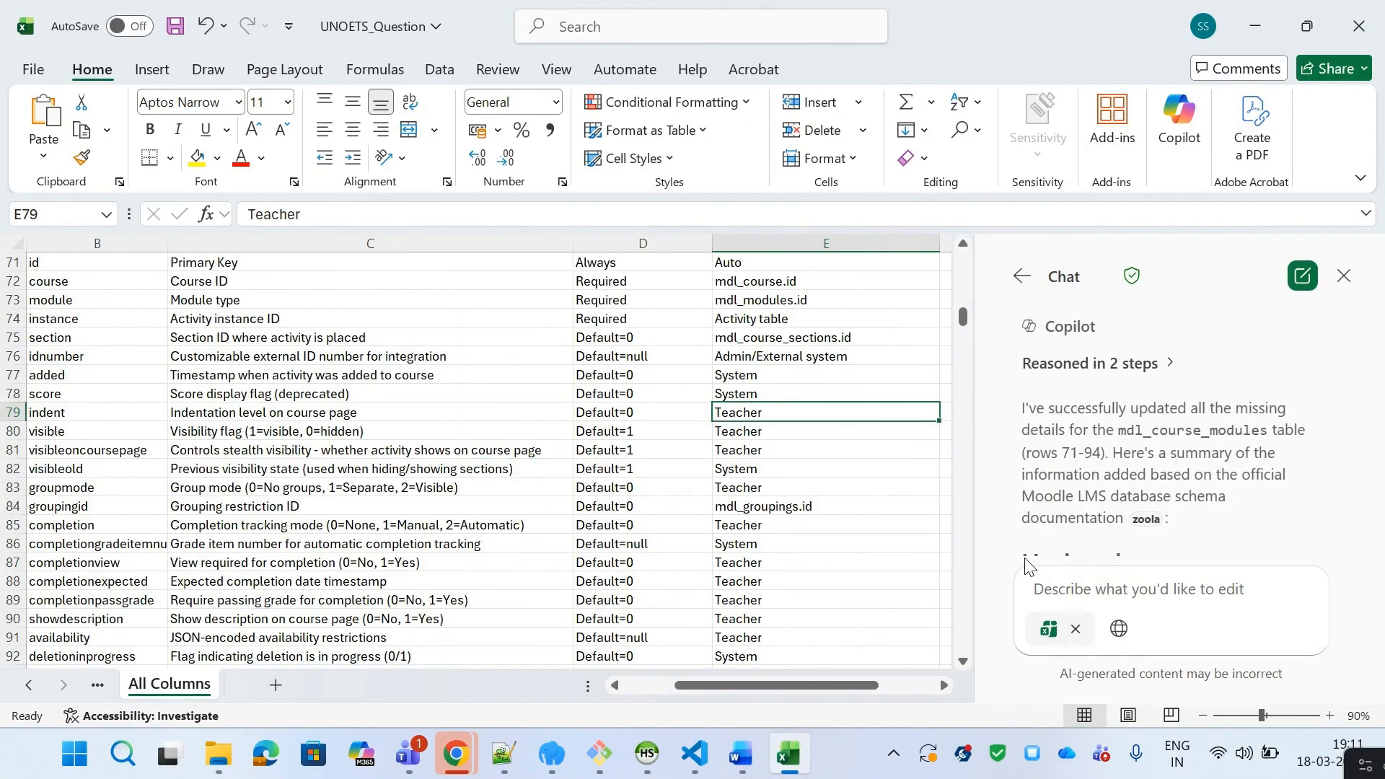
{"action": "key", "text": "Left"}
{"action": "key", "text": "Left"}
{"action": "key", "text": "Left"}
{"action": "key", "text": "Left"}
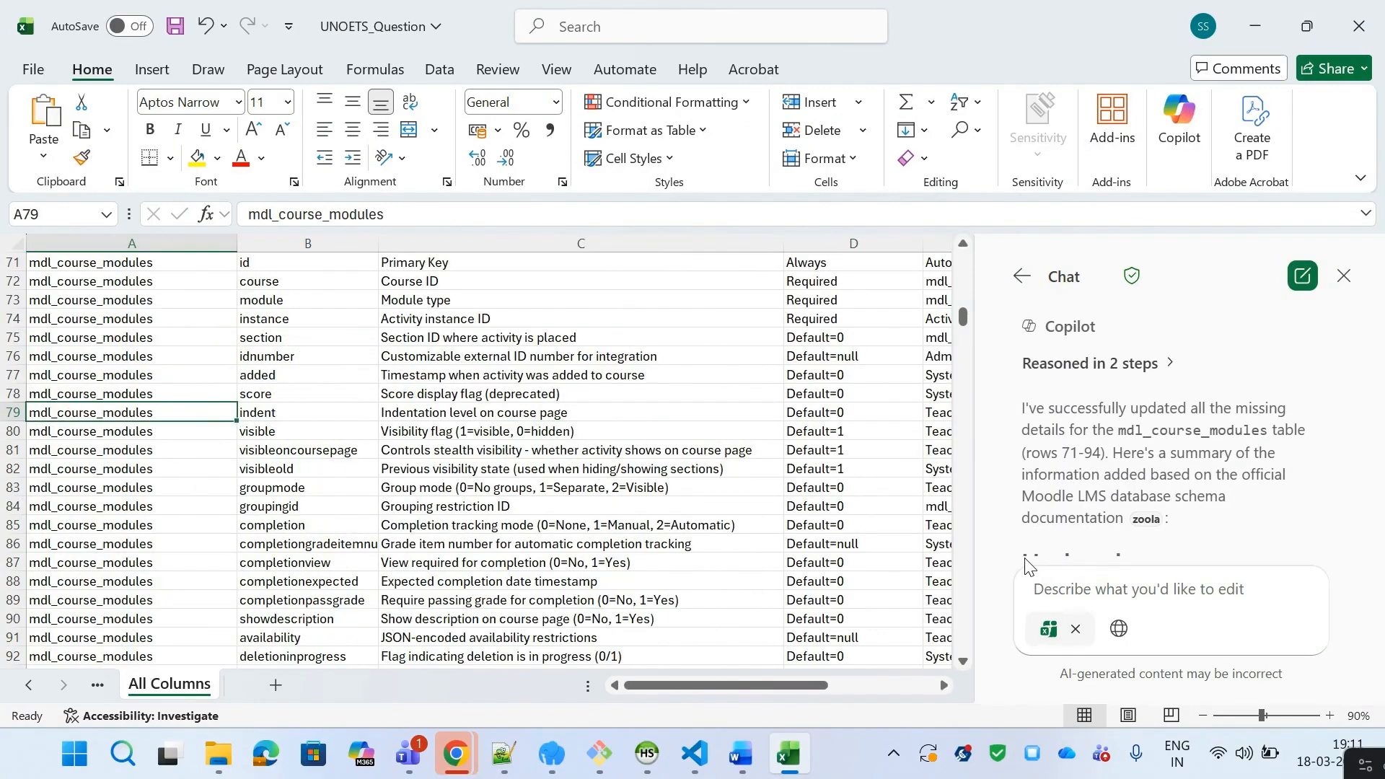
{"action": "key", "text": "Down"}
{"action": "key", "text": "Right"}
{"action": "key", "text": "Right"}
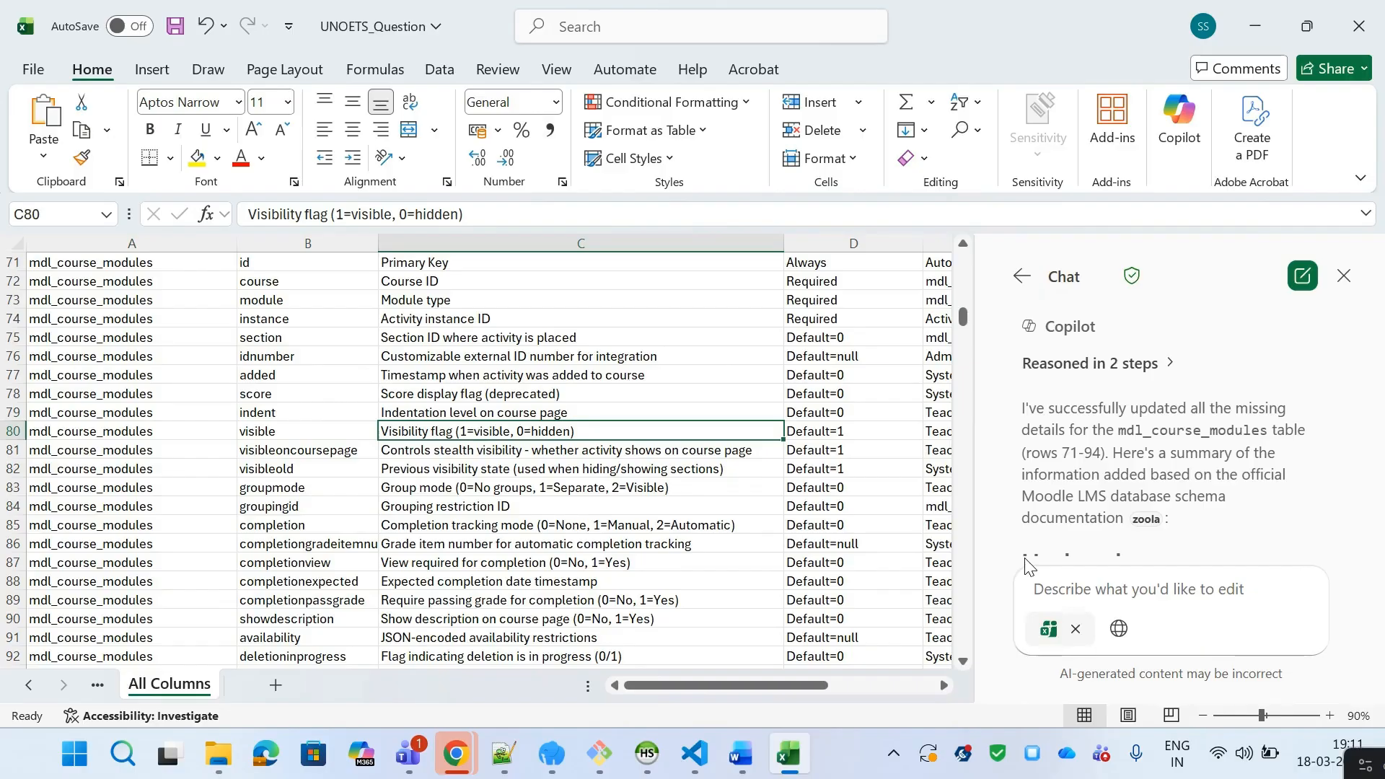
{"action": "key", "text": "Right"}
{"action": "key", "text": "Right"}
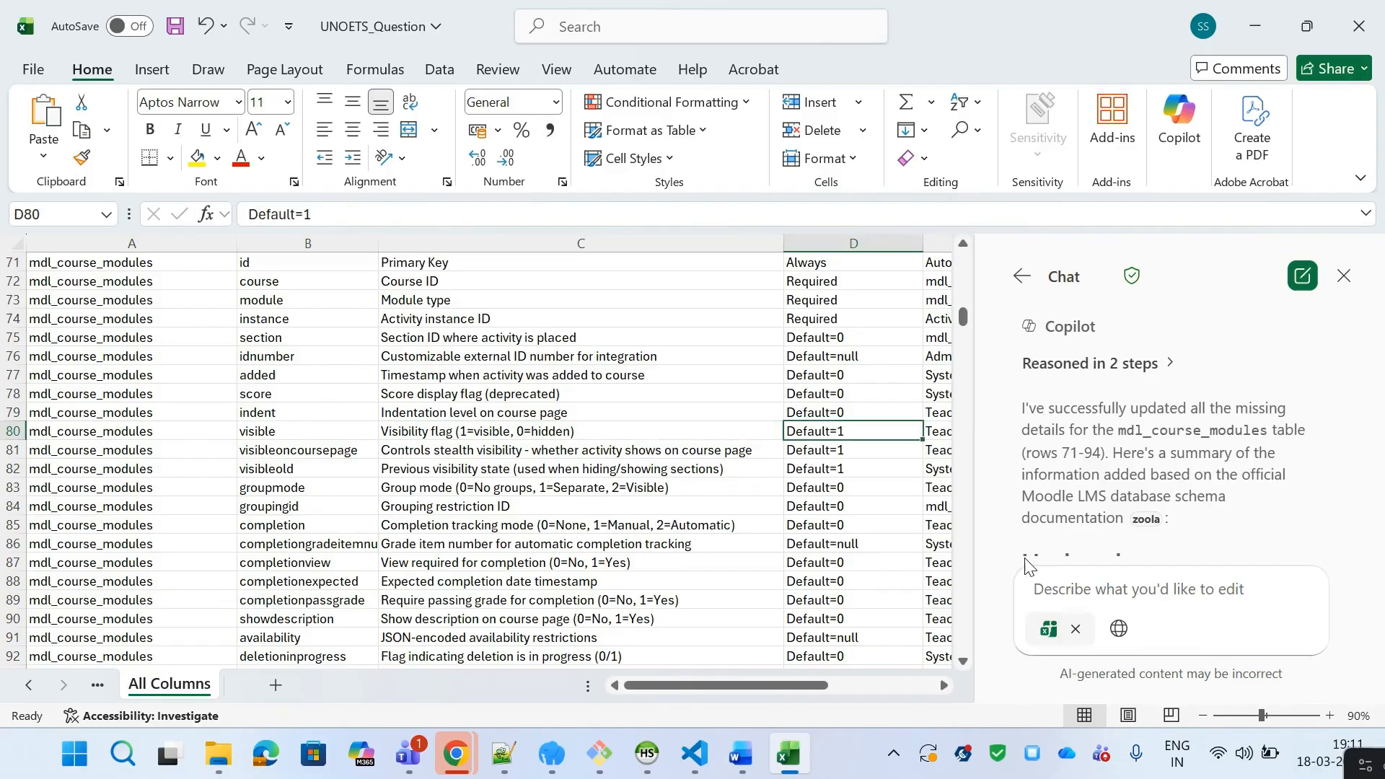
{"action": "key", "text": "Left"}
{"action": "key", "text": "Left"}
{"action": "key", "text": "Left"}
{"action": "key", "text": "Left"}
{"action": "key", "text": "Down"}
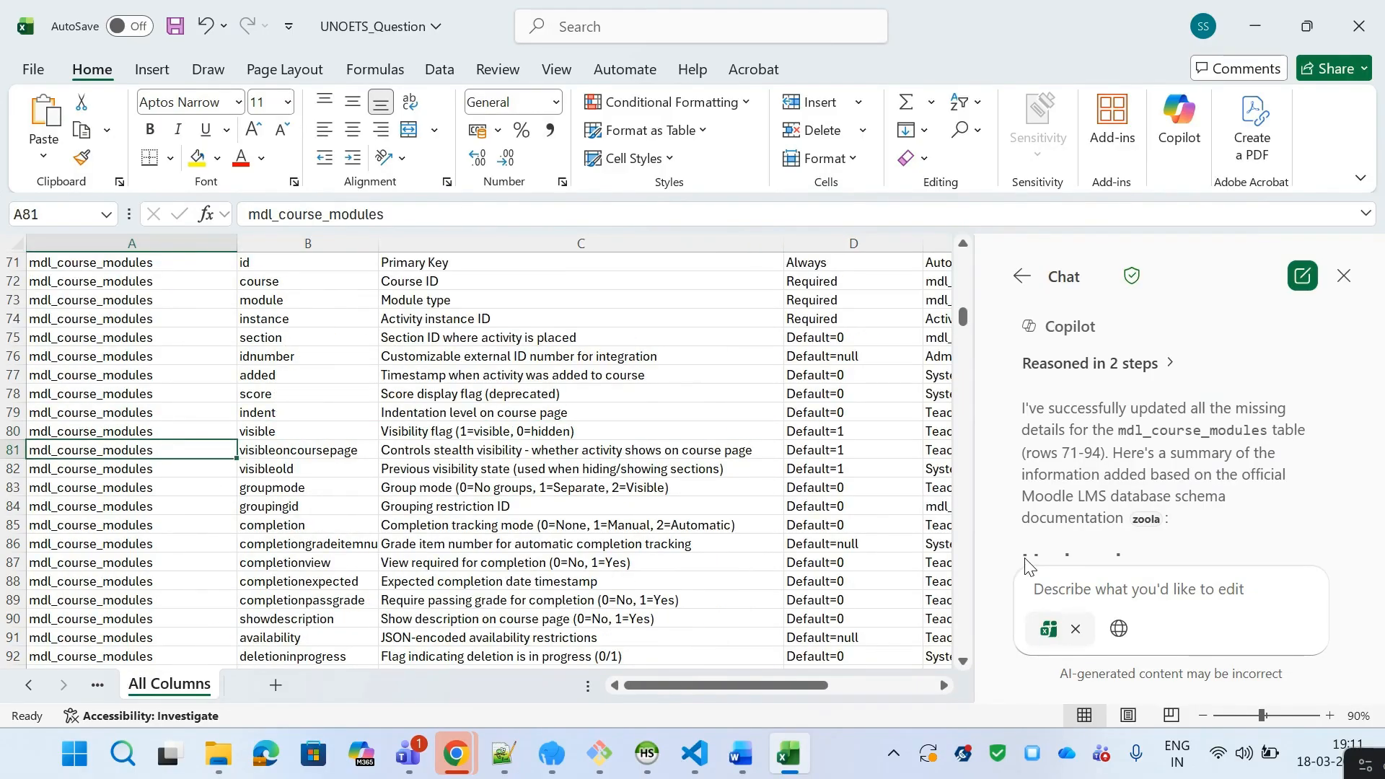
{"action": "key", "text": "Right"}
{"action": "key", "text": "Right"}
{"action": "key", "text": "Right"}
{"action": "key", "text": "Down"}
{"action": "key", "text": "Down"}
{"action": "key", "text": "Down"}
{"action": "key", "text": "Down"}
{"action": "key", "text": "Down"}
{"action": "key", "text": "Down"}
{"action": "key", "text": "Down"}
{"action": "key", "text": "Down"}
{"action": "key", "text": "Down"}
{"action": "key", "text": "Down"}
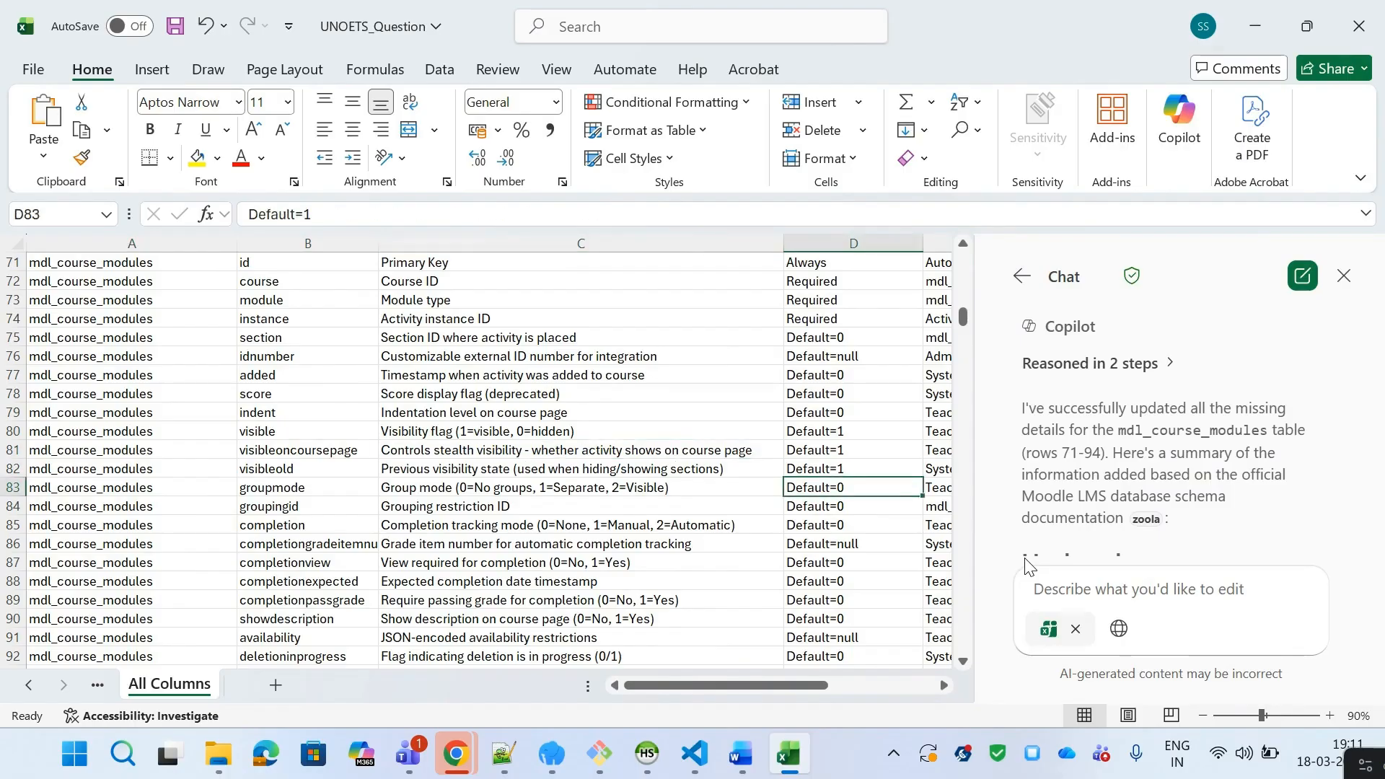
{"action": "key", "text": "Down"}
{"action": "key", "text": "Down"}
{"action": "key", "text": "Down"}
{"action": "key", "text": "Down"}
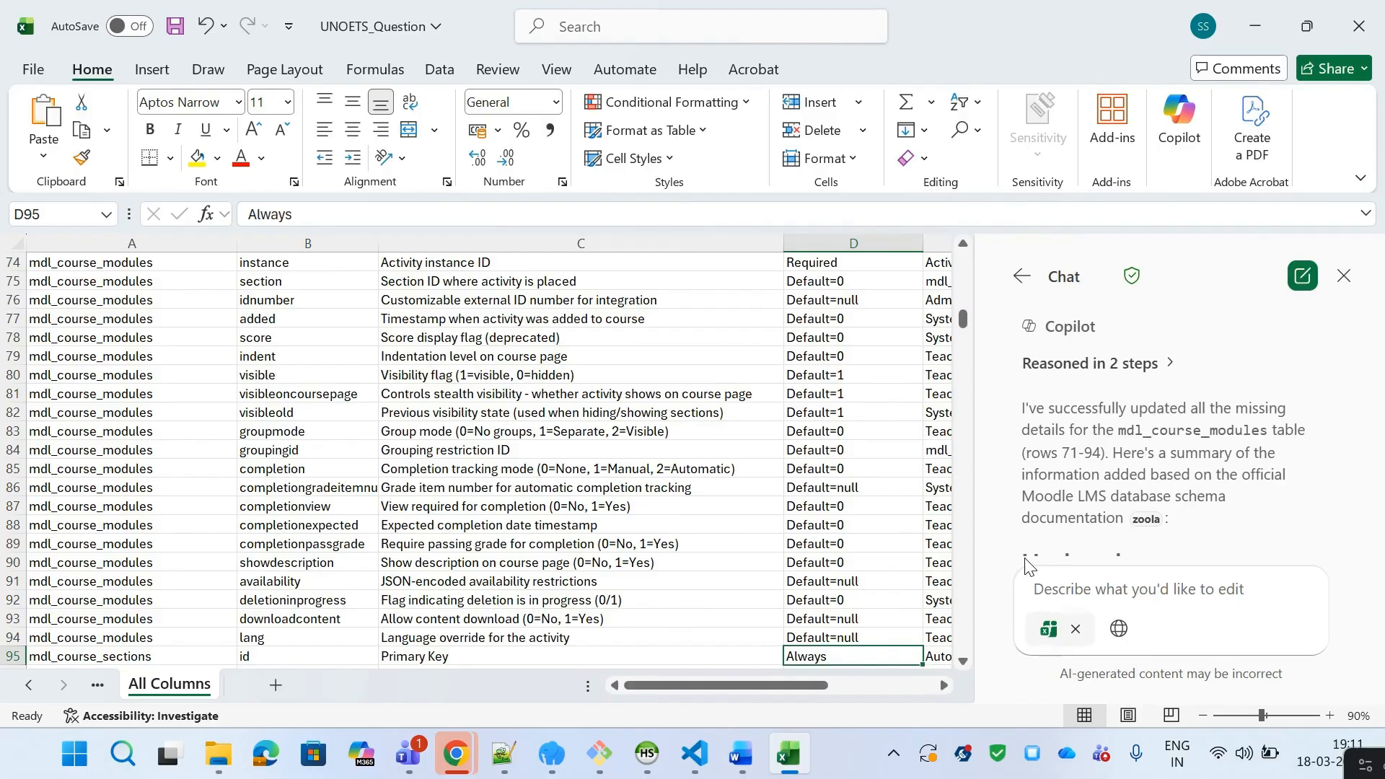
{"action": "key", "text": "Down"}
{"action": "key", "text": "Down"}
{"action": "key", "text": "Down"}
{"action": "key", "text": "Down"}
{"action": "key", "text": "Down"}
{"action": "key", "text": "Down"}
{"action": "key", "text": "Down"}
{"action": "key", "text": "Down"}
{"action": "key", "text": "Down"}
{"action": "key", "text": "Down"}
{"action": "key", "text": "Down"}
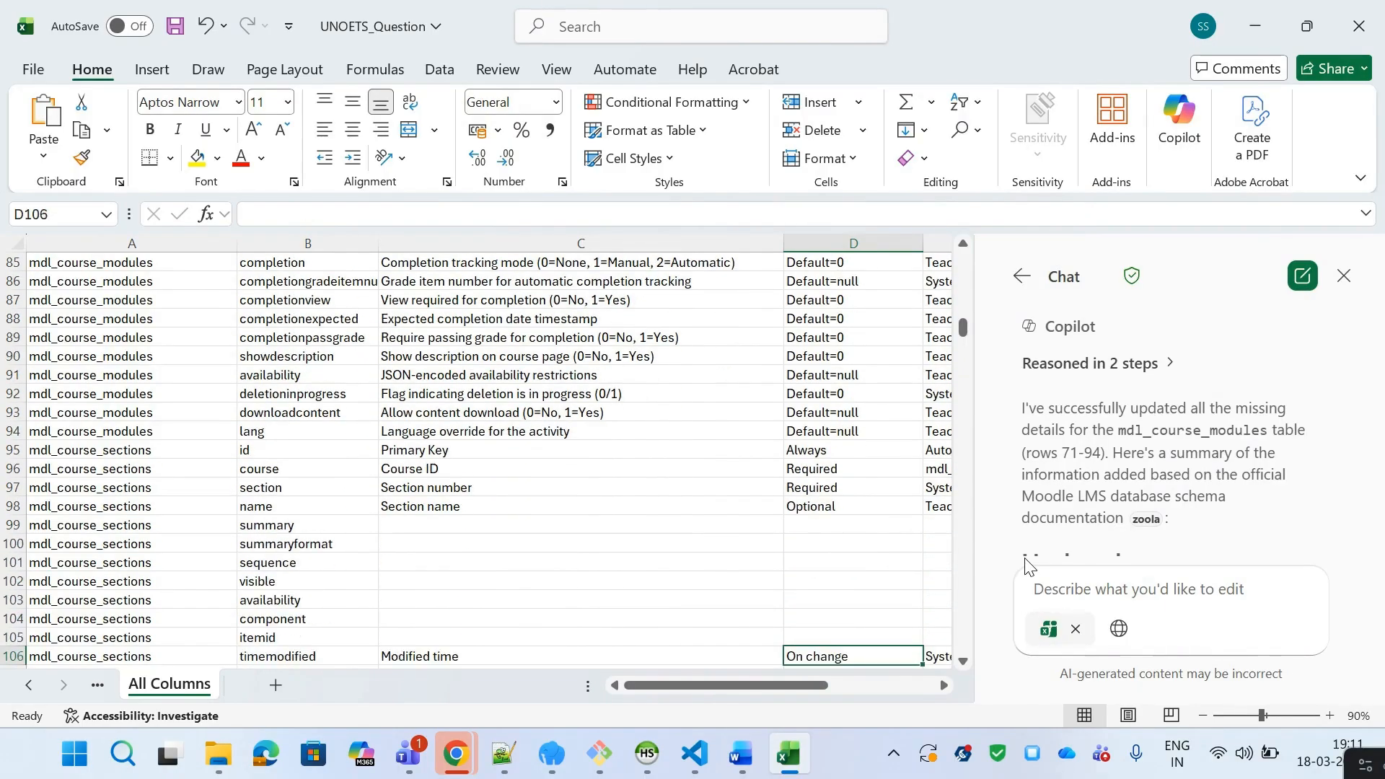
{"action": "key", "text": "Up"}
{"action": "key", "text": "Up"}
{"action": "key", "text": "Up"}
{"action": "key", "text": "Up"}
{"action": "key", "text": "Up"}
{"action": "key", "text": "Up"}
{"action": "key", "text": "Up"}
{"action": "key", "text": "Up"}
{"action": "key", "text": "Up"}
{"action": "key", "text": "Down"}
{"action": "key", "text": "Down"}
{"action": "key", "text": "Left"}
{"action": "key", "text": "Left"}
{"action": "key", "text": "Left"}
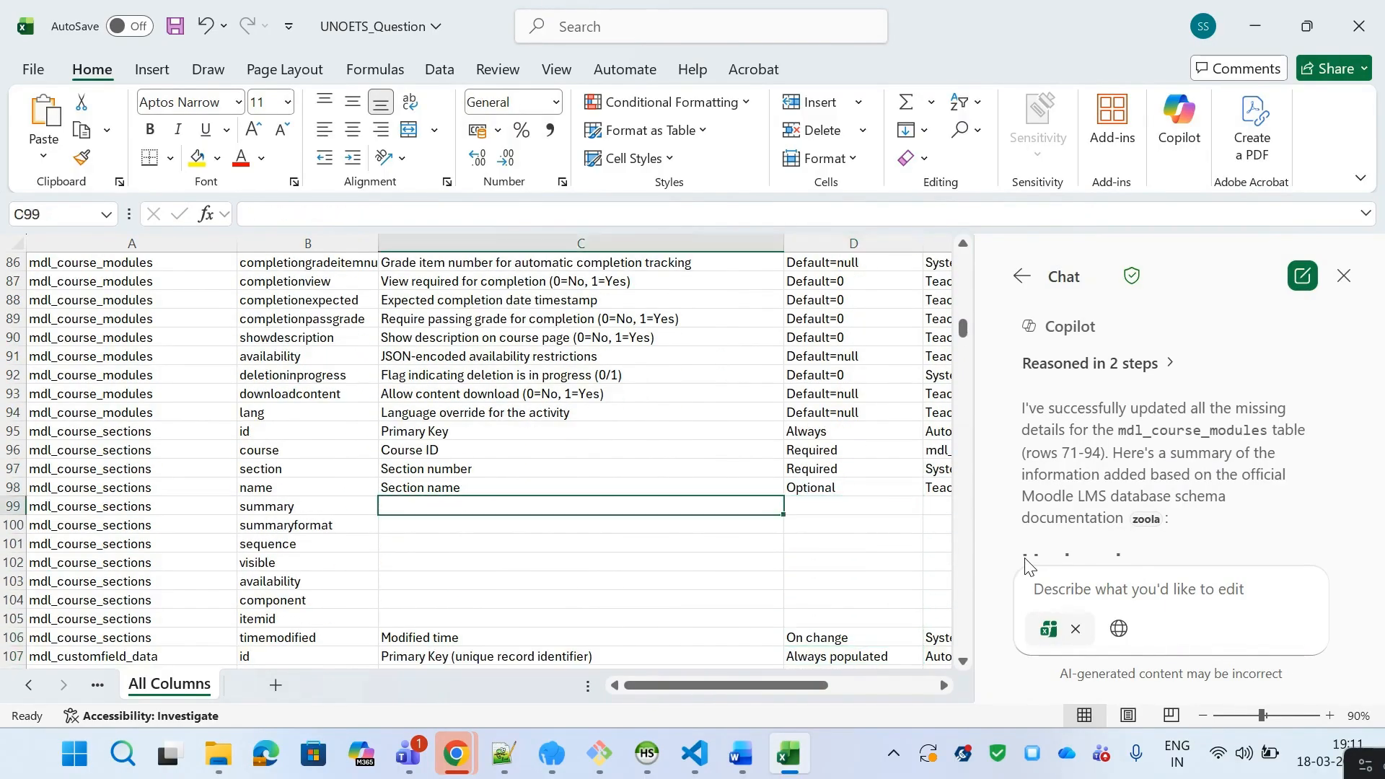
Step: Select the mdl_course_sections rows 95 to 106 across the table, field, description, default and source columns
{"action": "key", "text": "Up"}
{"action": "key", "text": "Up"}
{"action": "key", "text": "Up"}
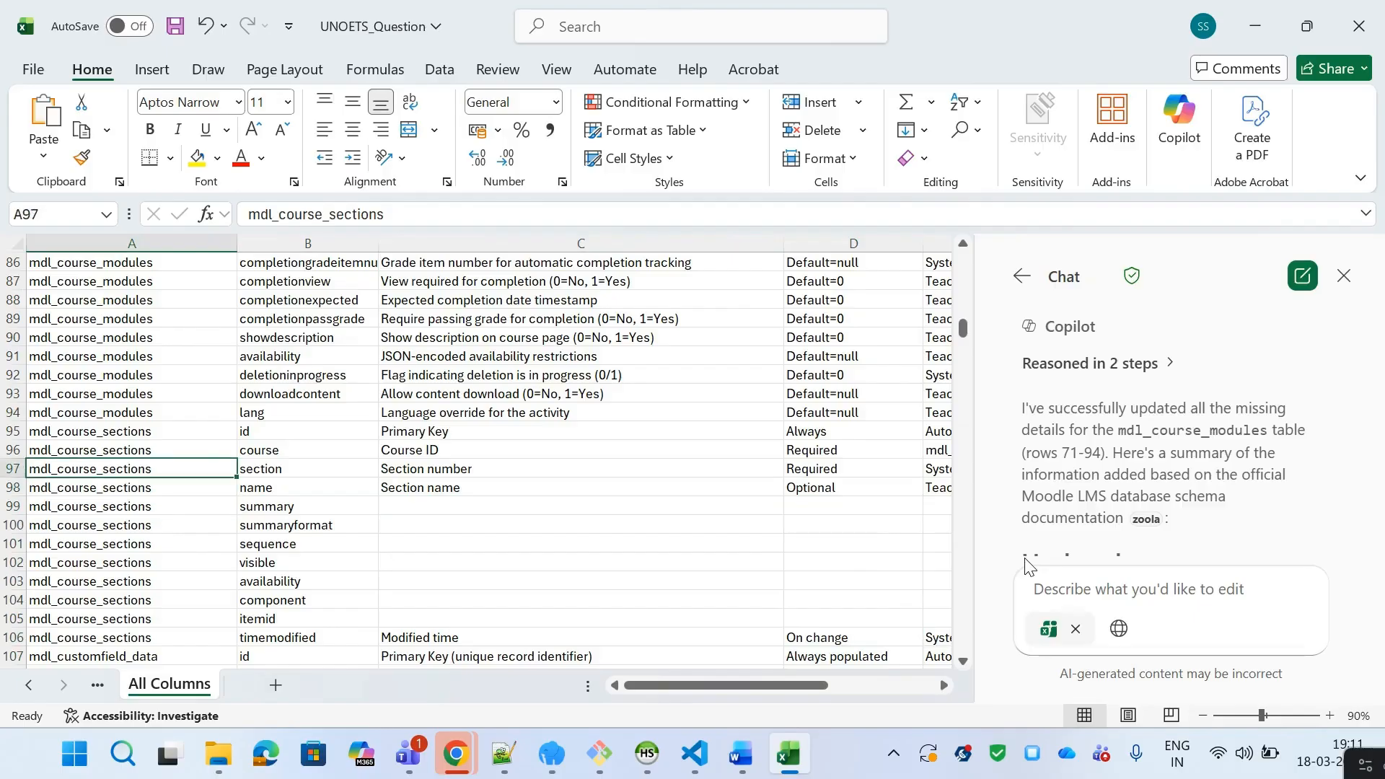
{"action": "key", "text": "Up"}
{"action": "key", "text": "Up"}
{"action": "key", "text": "Down"}
{"action": "key", "text": "shift+Down"}
{"action": "key", "text": "shift+Down"}
{"action": "key", "text": "shift+Down"}
{"action": "key", "text": "shift+Down"}
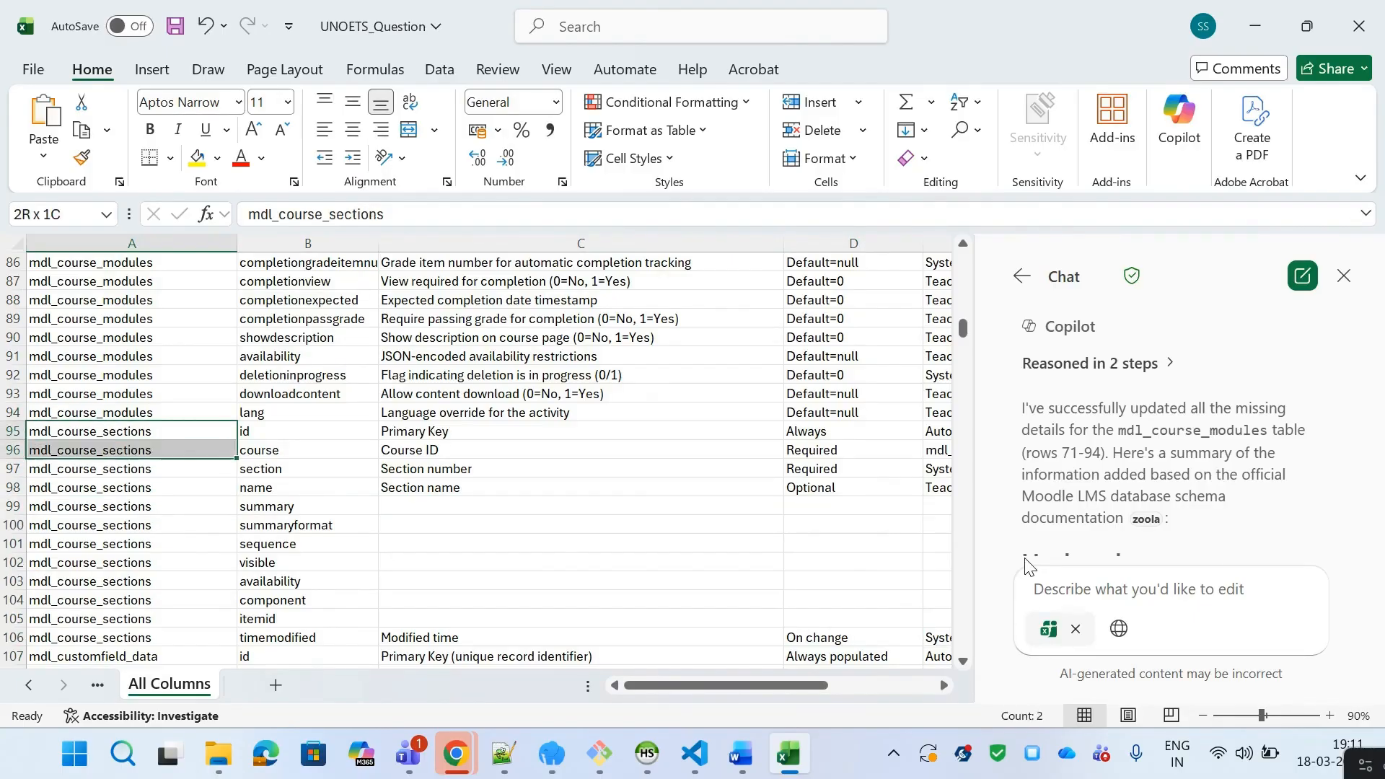
{"action": "key", "text": "shift+Down"}
{"action": "key", "text": "shift+Down"}
{"action": "key", "text": "shift+Down"}
{"action": "key", "text": "shift+Down"}
{"action": "key", "text": "shift+Down"}
{"action": "key", "text": "shift+Down"}
{"action": "key", "text": "shift+Down"}
{"action": "key", "text": "shift+Down"}
{"action": "key", "text": "shift+Down"}
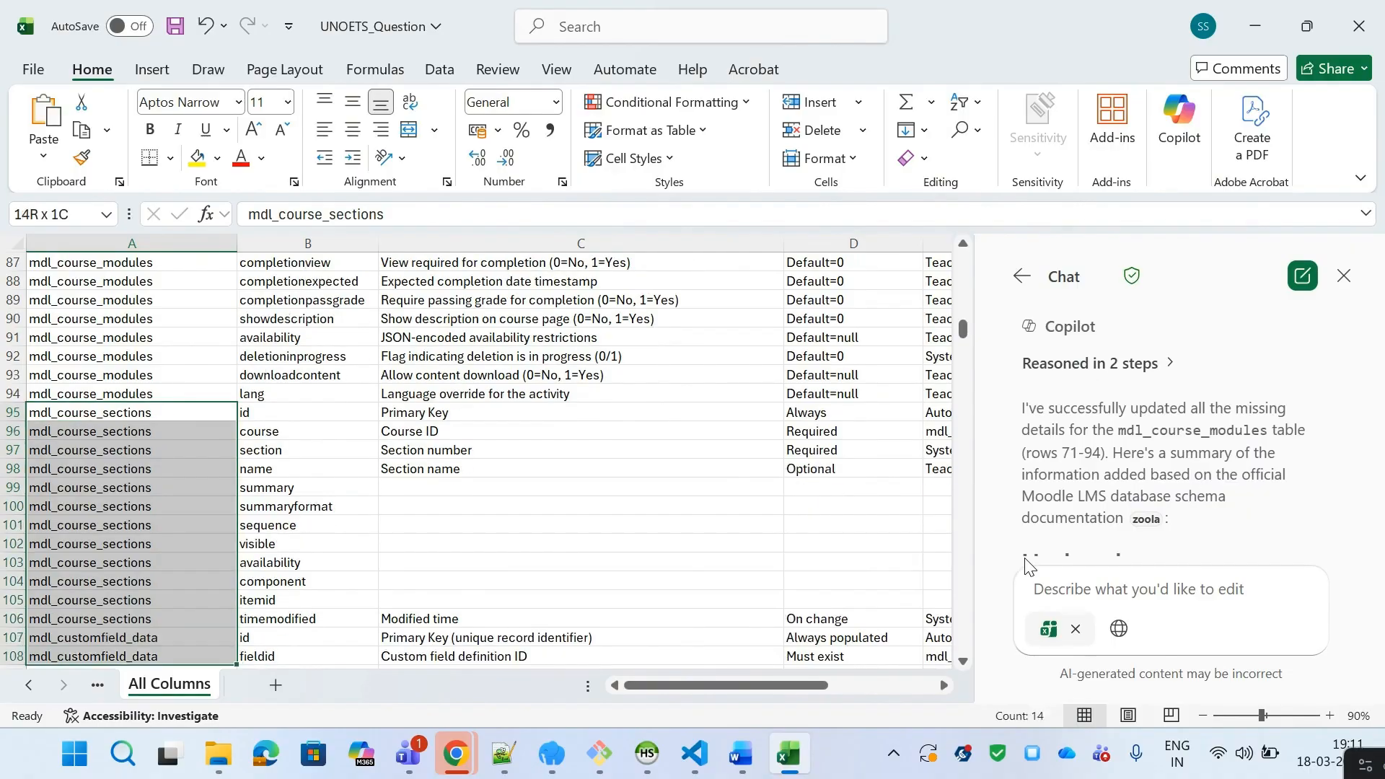
{"action": "key", "text": "shift+Up"}
{"action": "key", "text": "shift+Up"}
{"action": "key", "text": "shift+Right"}
{"action": "key", "text": "shift+Right"}
{"action": "key", "text": "shift+Right"}
{"action": "key", "text": "shift+Right"}
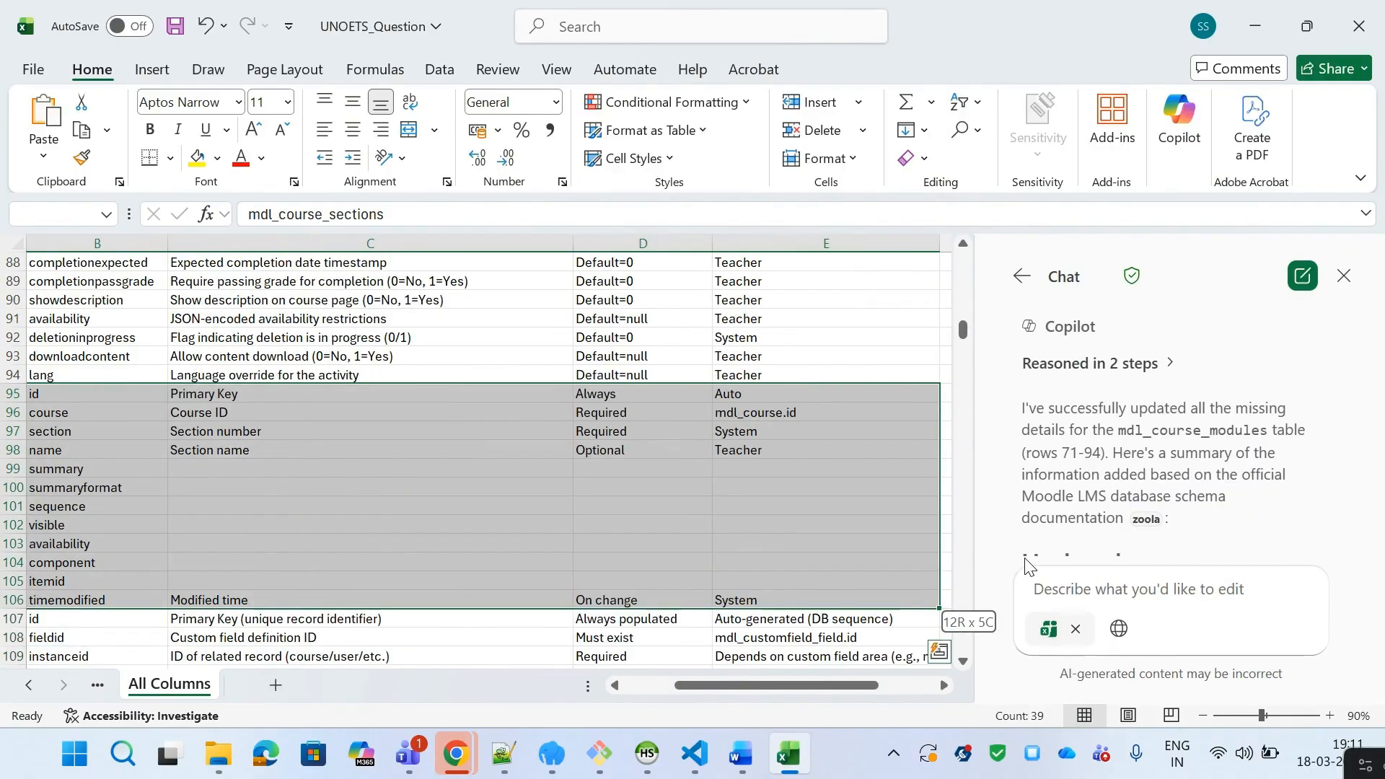
Step: Write a Copilot prompt asking to perform the same for the selected rows where the table name is given
{"action": "left_click", "coordinate": [1134, 599]}
{"action": "type", "text": "Perform"}
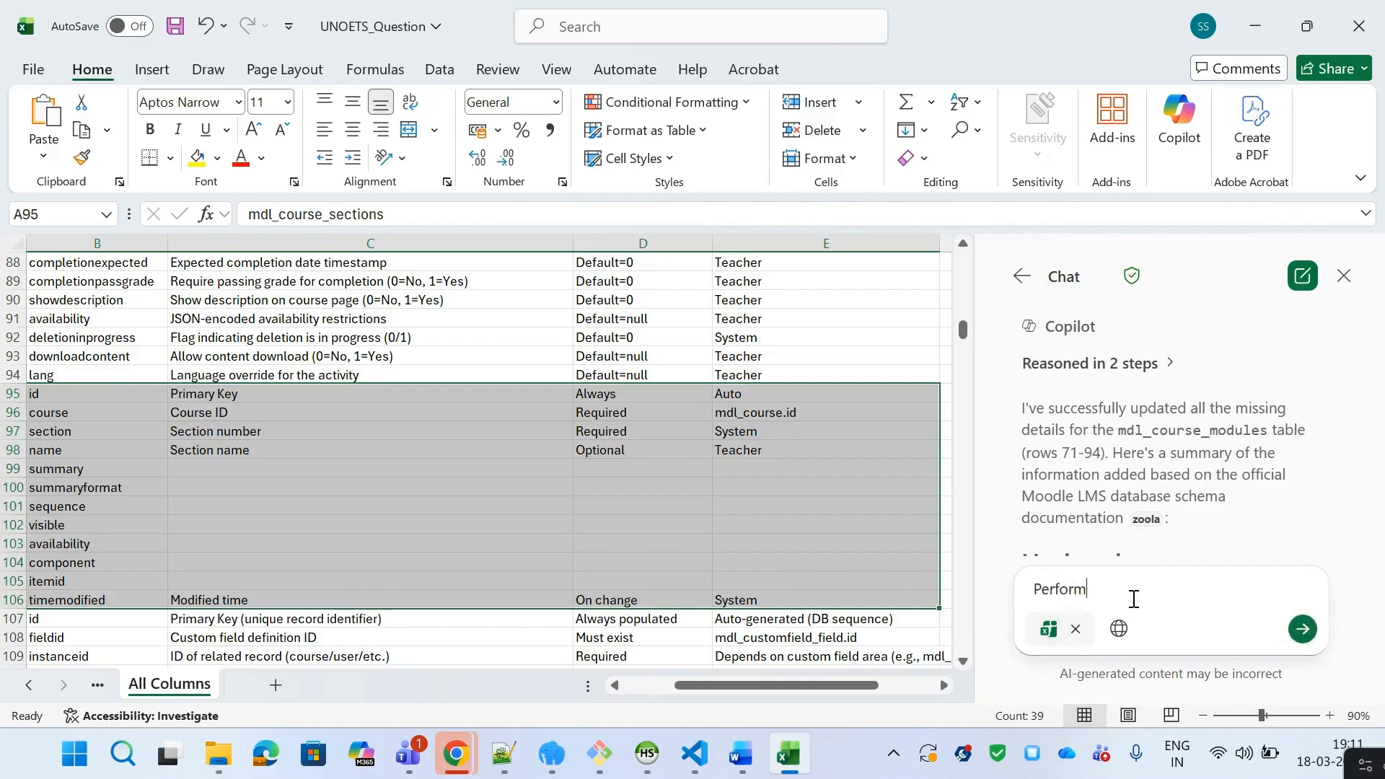
{"action": "type", "text": " the same for the selected one wher e"}
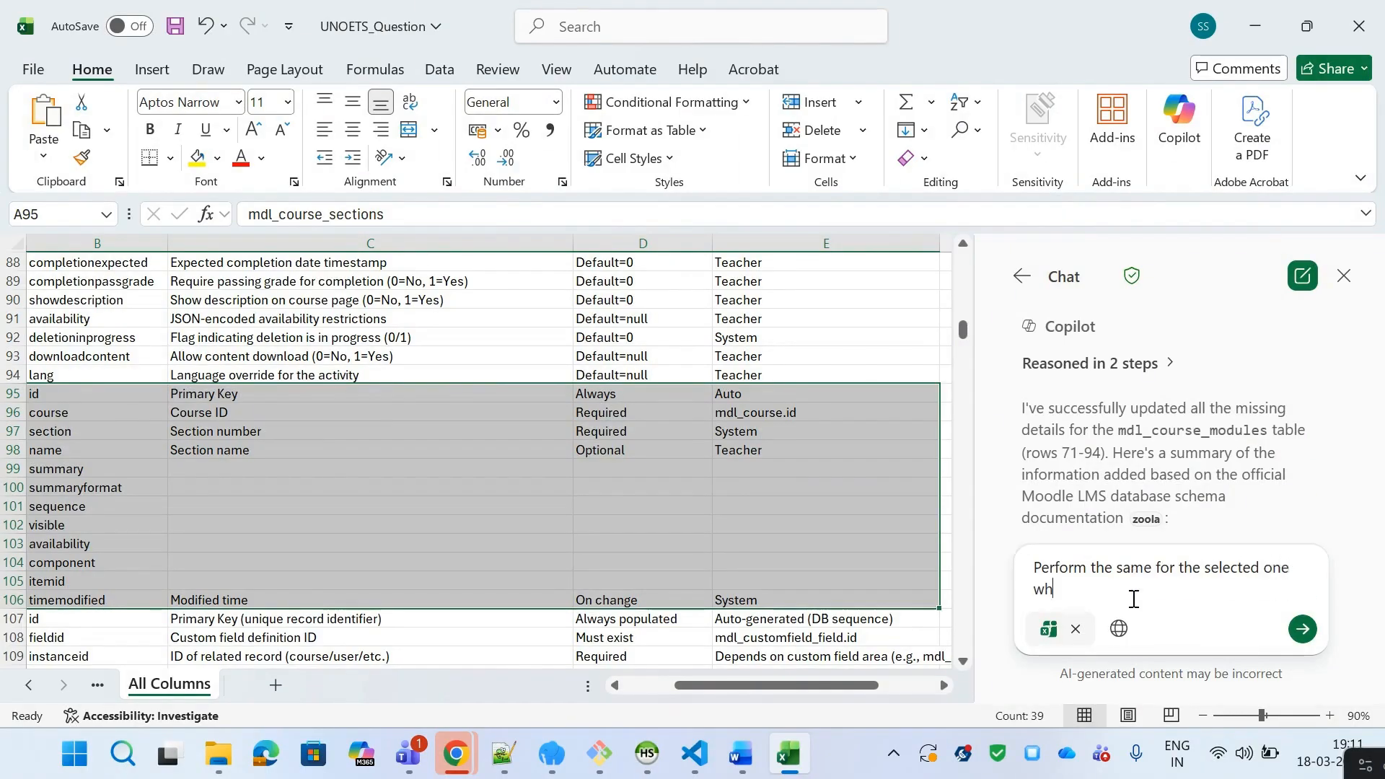
{"action": "key", "text": "BackSpace"}
{"action": "key", "text": "BackSpace"}
{"action": "type", "text": "e we have tbale"}
{"action": "key", "text": "BackSpace"}
{"action": "key", "text": "BackSpace"}
{"action": "key", "text": "BackSpace"}
{"action": "key", "text": "BackSpace"}
{"action": "key", "text": "BackSpace"}
{"action": "type", "text": "tbale nam"}
{"action": "key", "text": "BackSpace"}
{"action": "key", "text": "BackSpace"}
{"action": "key", "text": "BackSpace"}
{"action": "key", "text": "BackSpace"}
{"action": "key", "text": "BackSpace"}
{"action": "type", "text": "able name"}
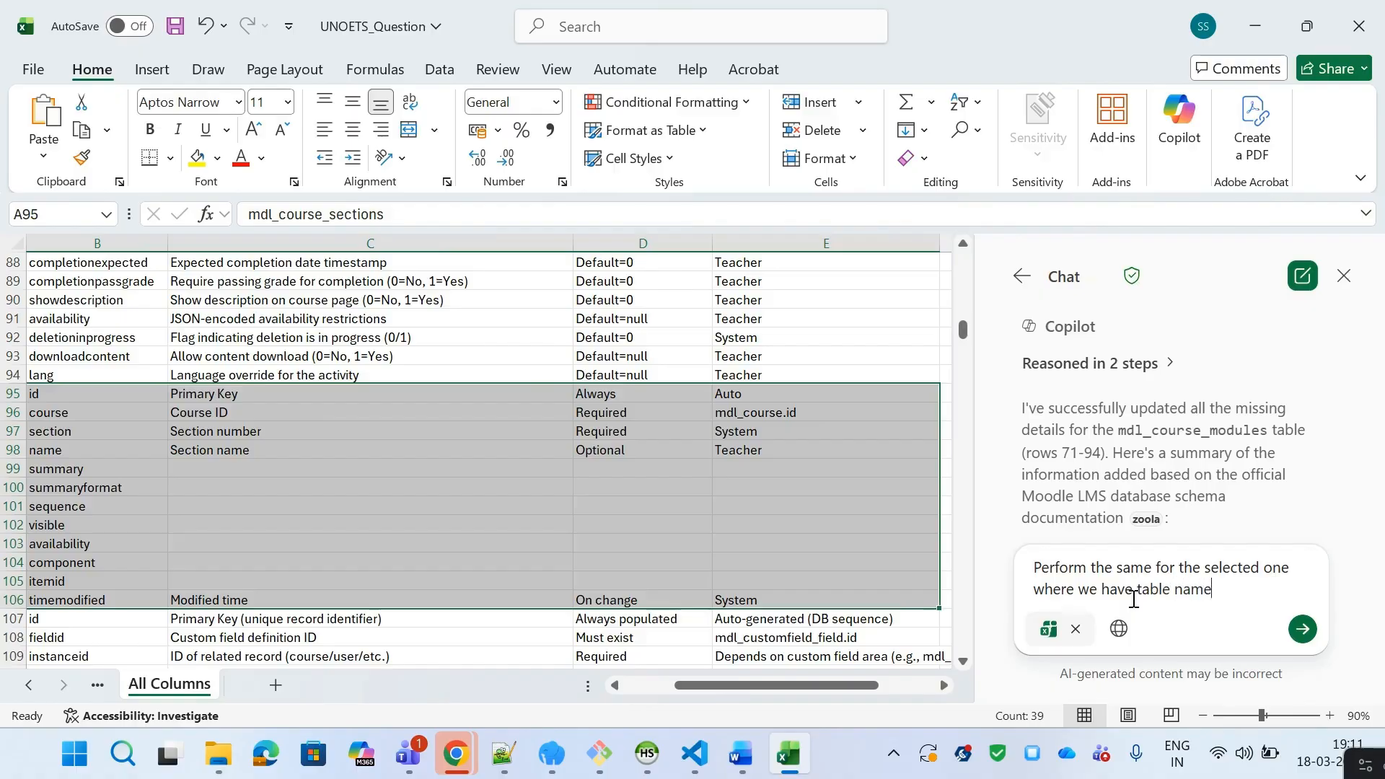
Step: Complete the prompt with the table name mdl_course_sections and send it to Copilot
{"action": "left_click_drag", "start_coordinate": [814, 685], "coordinate": [764, 683]}
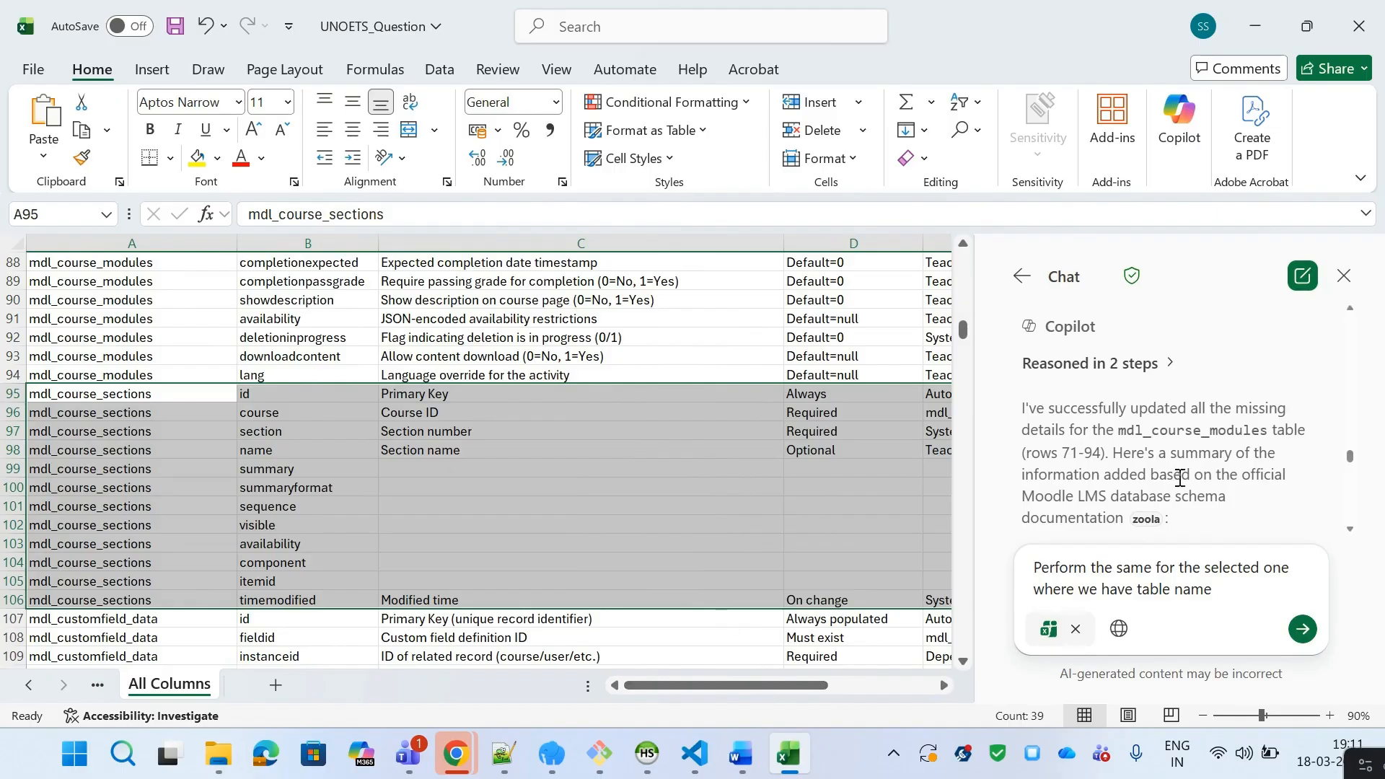
{"action": "left_click", "coordinate": [1261, 588]}
{"action": "type", "text": "mdl_course_sections"}
{"action": "key", "text": "BackSpace"}
{"action": "key", "text": "BackSpace"}
{"action": "key", "text": "BackSpace"}
{"action": "type", "text": "ons"}
{"action": "key", "text": "Return"}
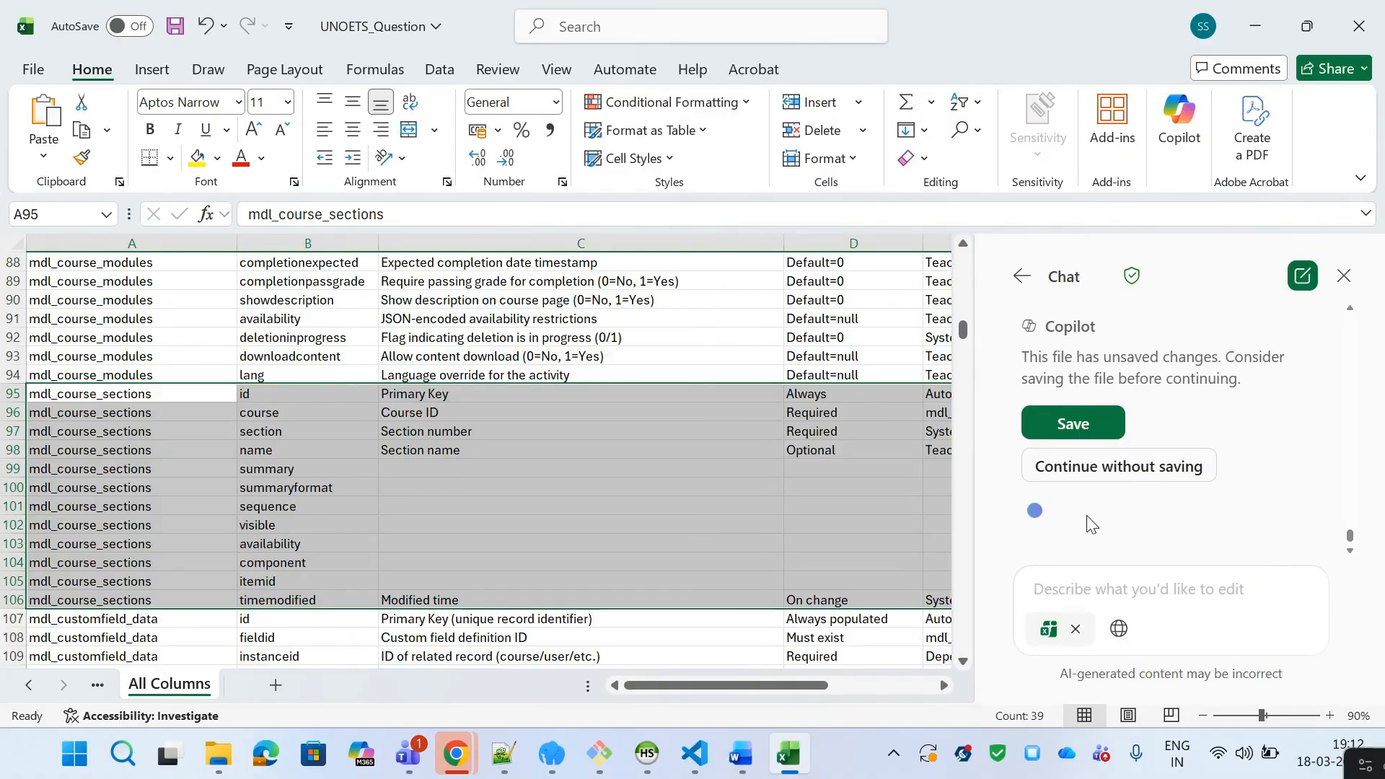
Step: Save the workbook when Copilot asks about unsaved changes before continuing
{"action": "left_click", "coordinate": [965, 245]}
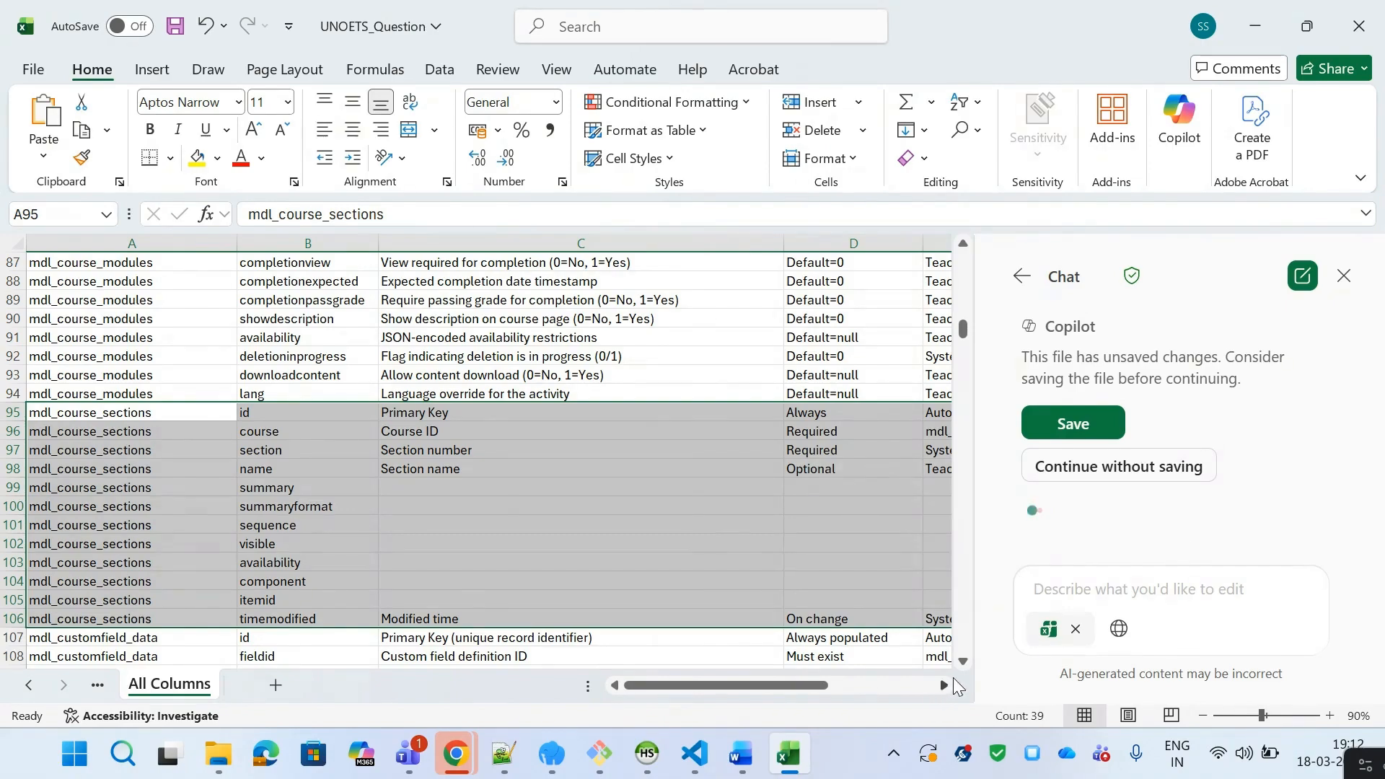
{"action": "left_click", "coordinate": [964, 661]}
{"action": "left_click", "coordinate": [963, 661]}
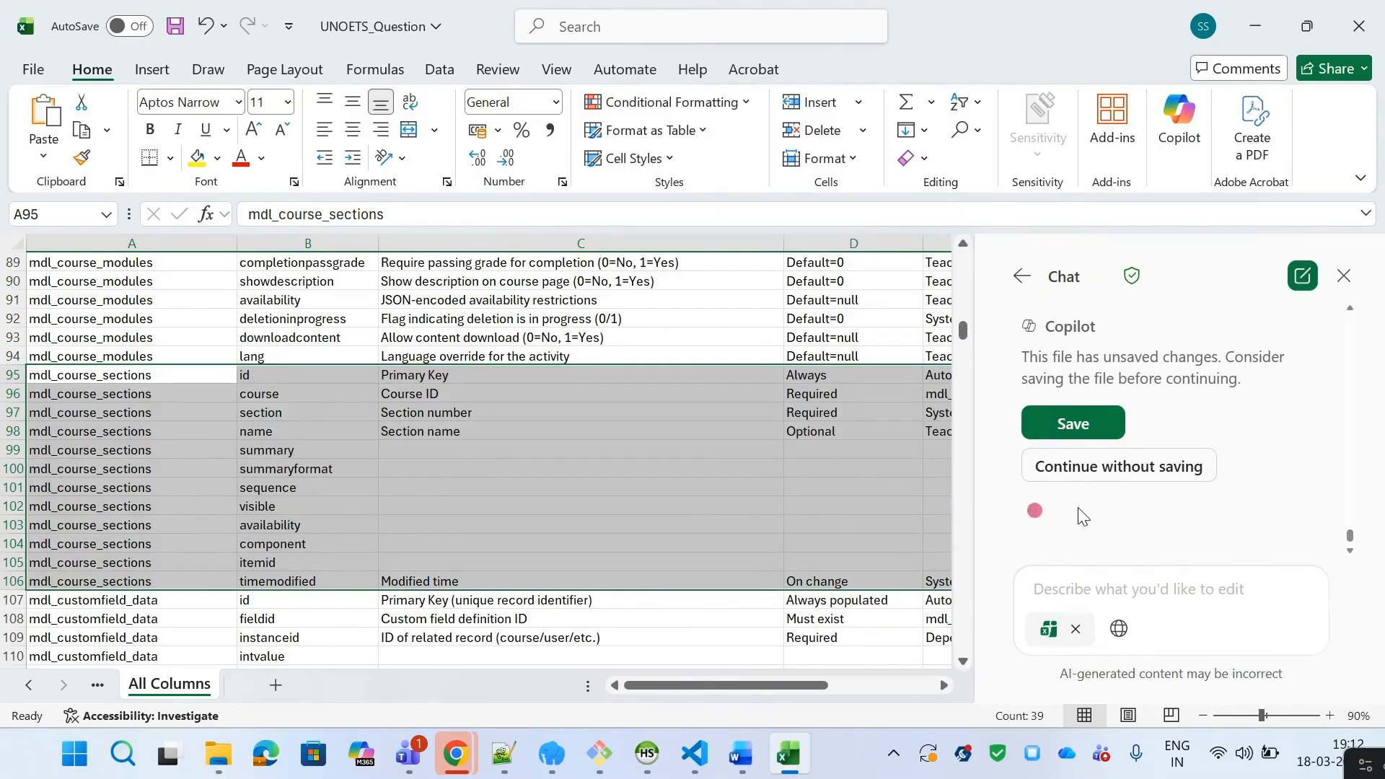
{"action": "left_click", "coordinate": [1073, 423]}
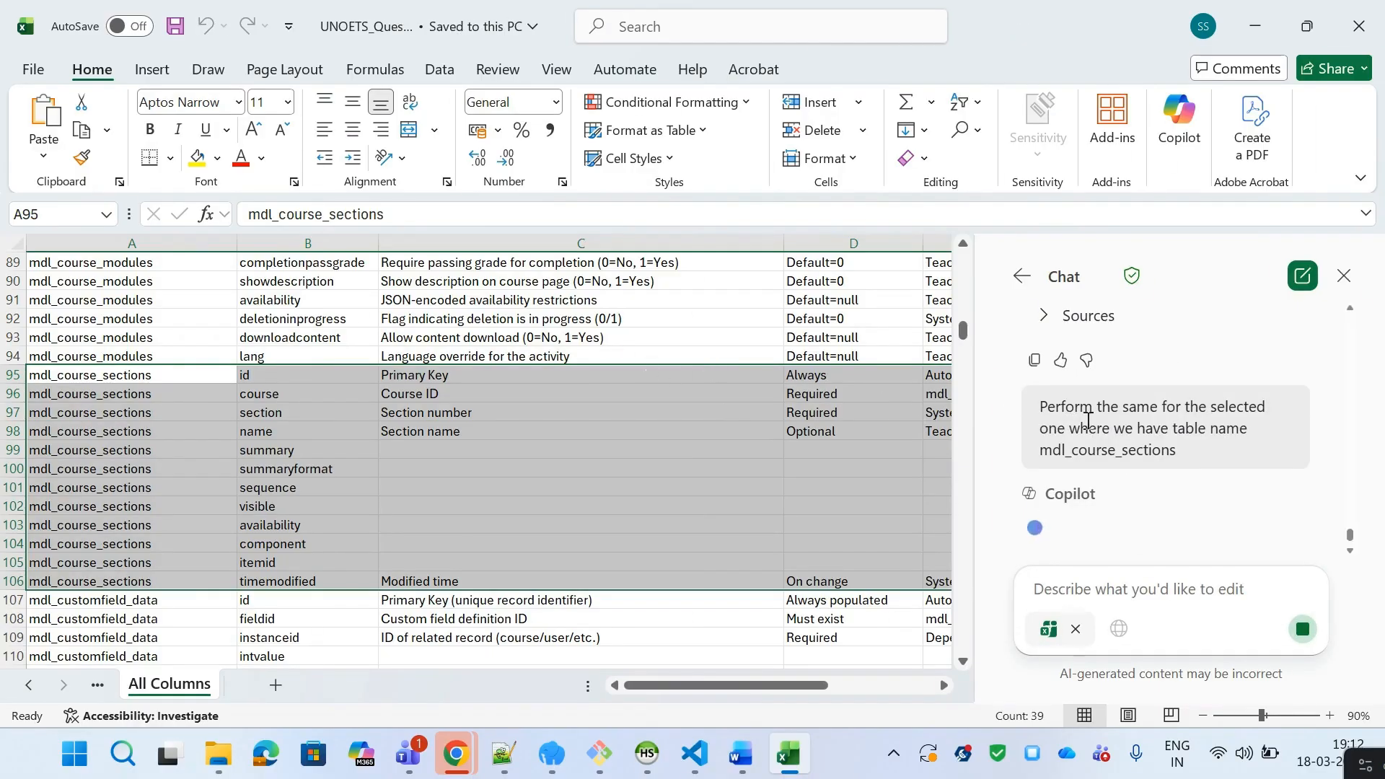
Step: Read Copilot's first step of the response for filling the mdl_course_sections rows
{"action": "triple_click", "coordinate": [1188, 443]}
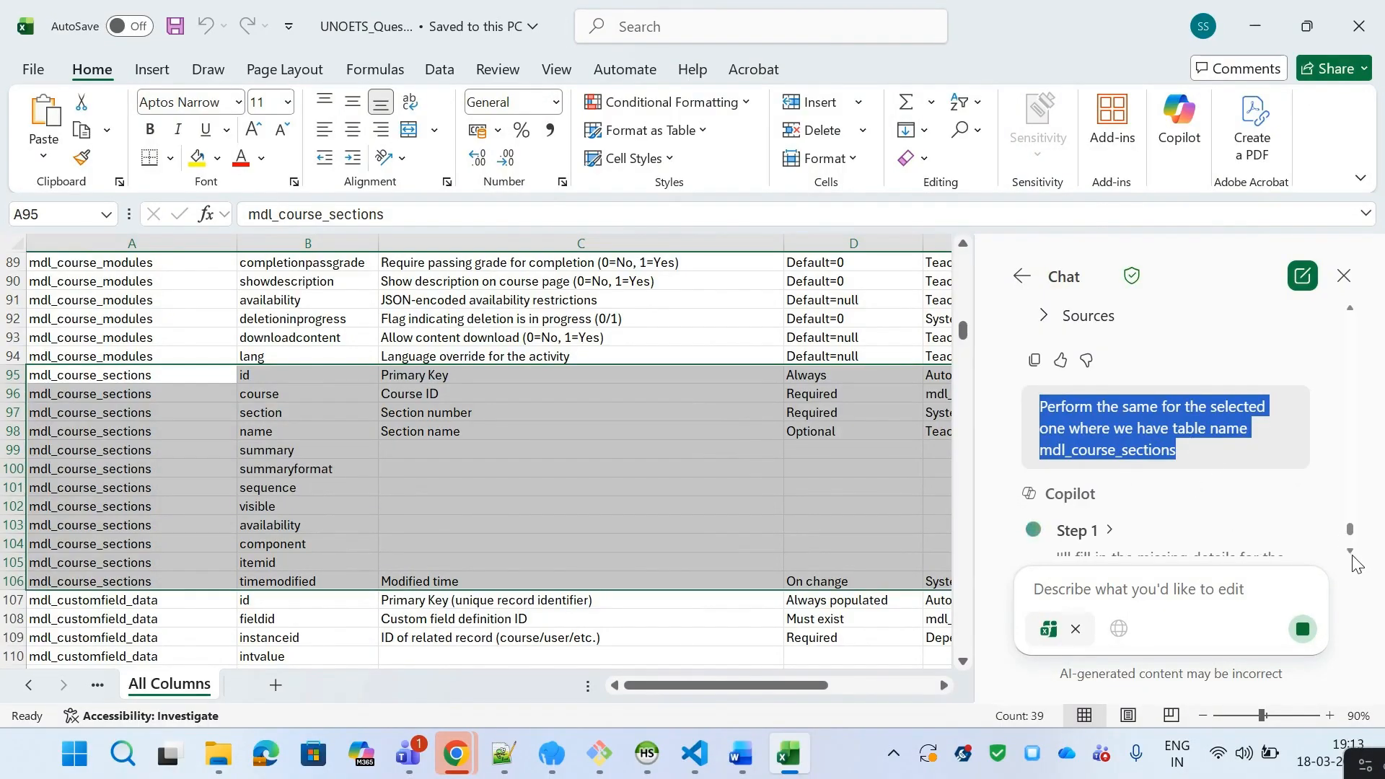
{"action": "scroll", "coordinate": [1353, 557], "scroll_direction": "down", "scroll_amount": 2}
{"action": "scroll", "coordinate": [1353, 559], "scroll_direction": "down", "scroll_amount": 3}
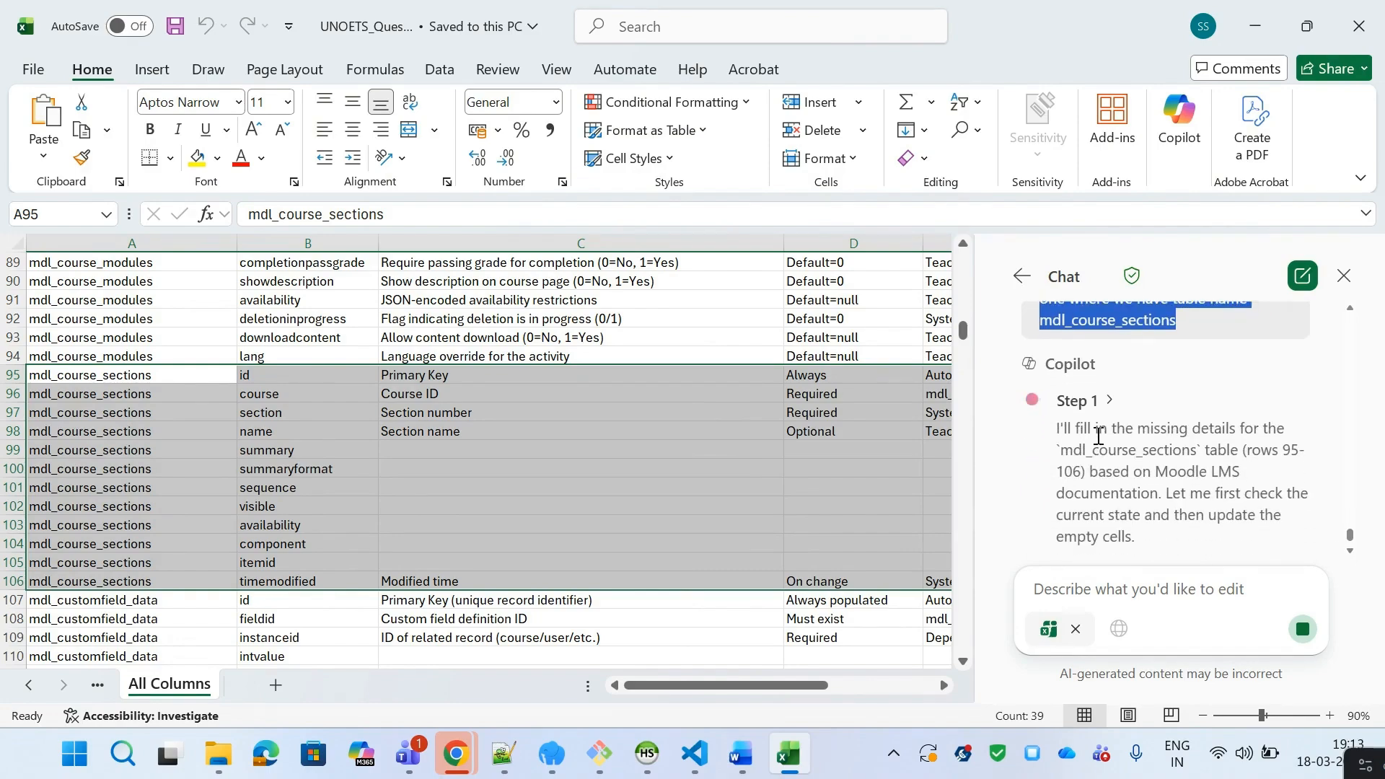
{"action": "scroll", "coordinate": [1348, 542], "scroll_direction": "down", "scroll_amount": 1}
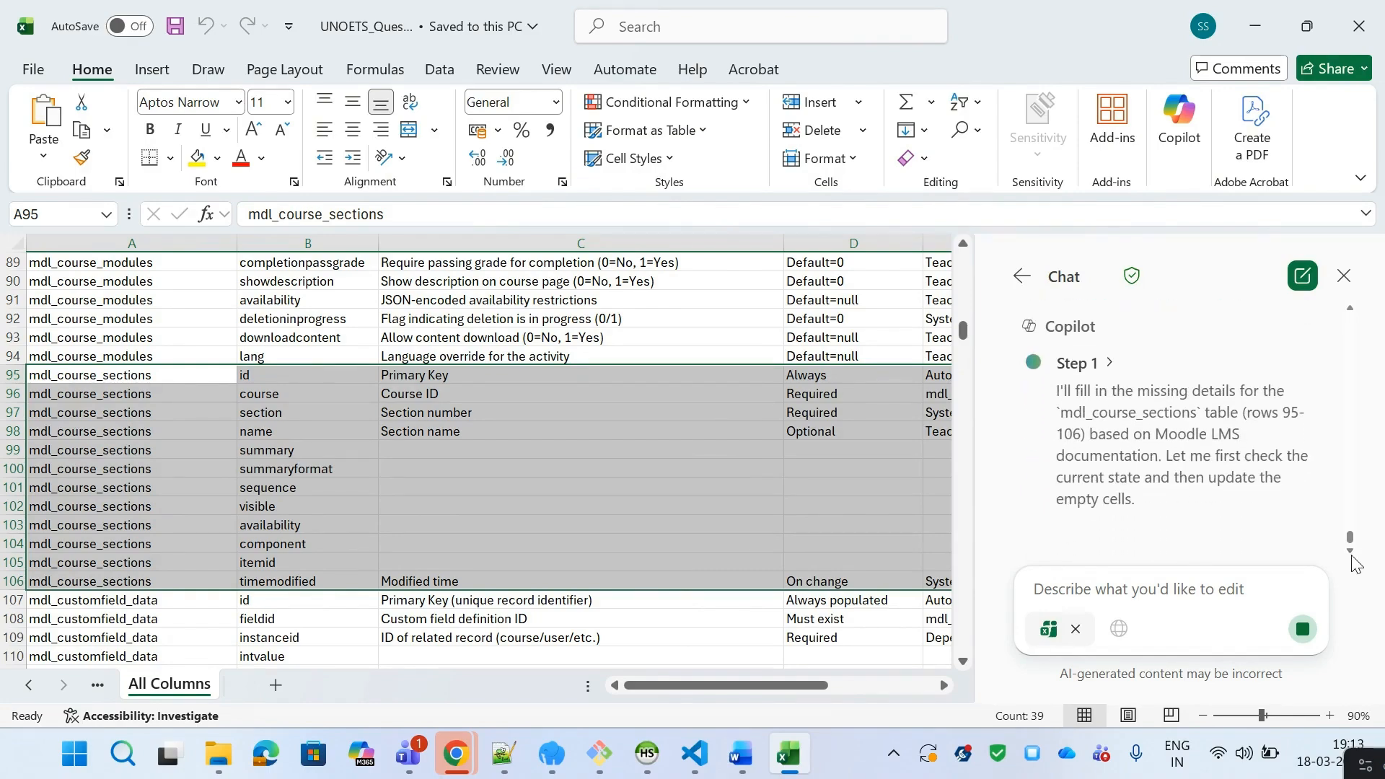